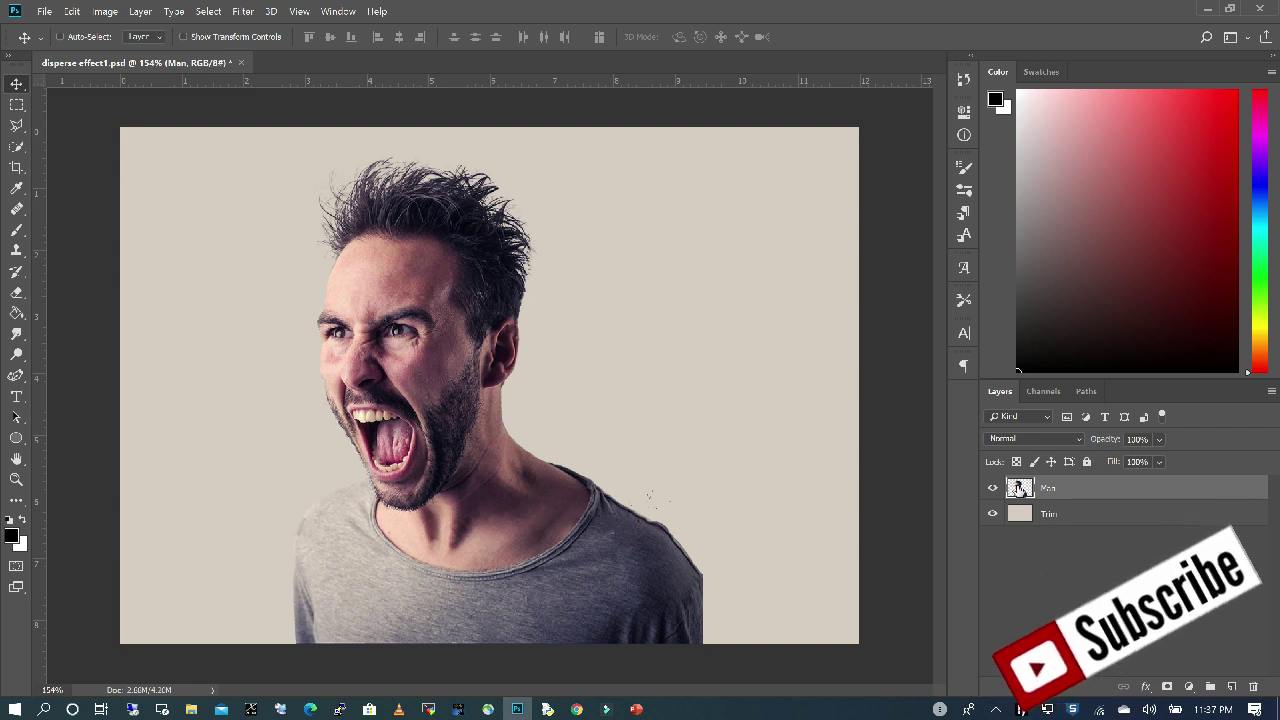
Step: Duplicate the Man layer and rename the copy 'Disperse Effect'
left_click(992, 488)
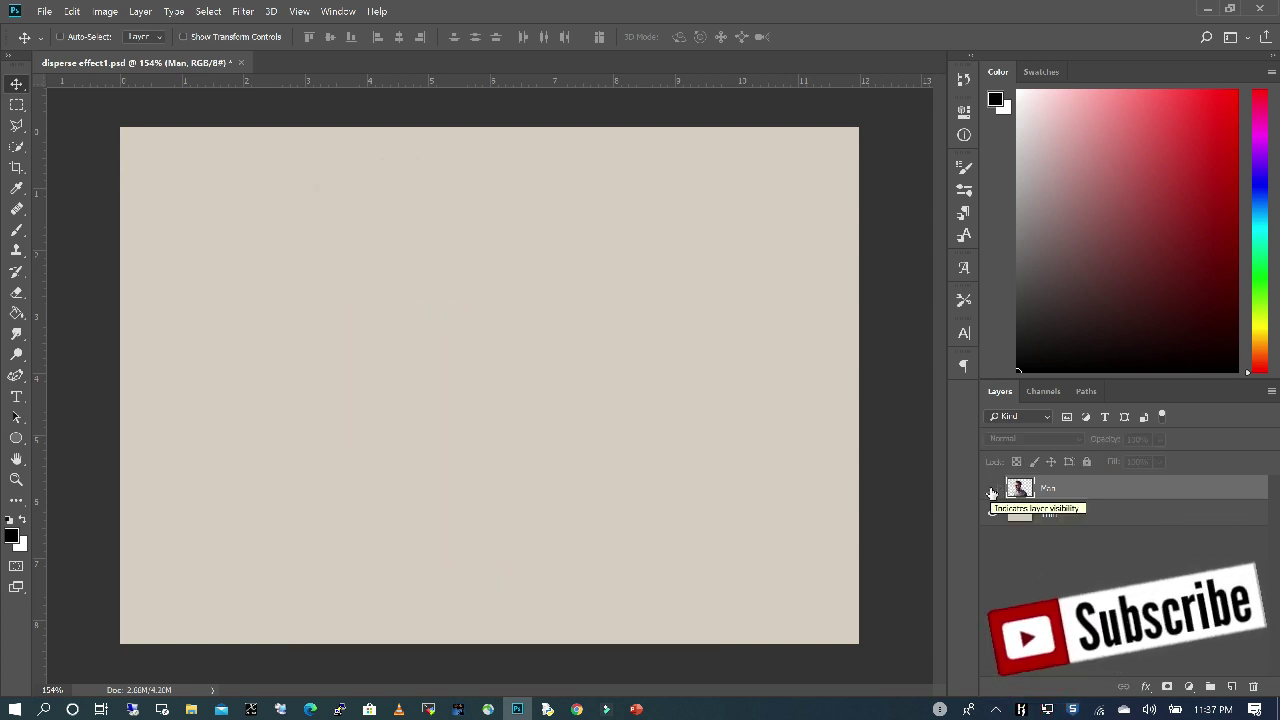
left_click(992, 488)
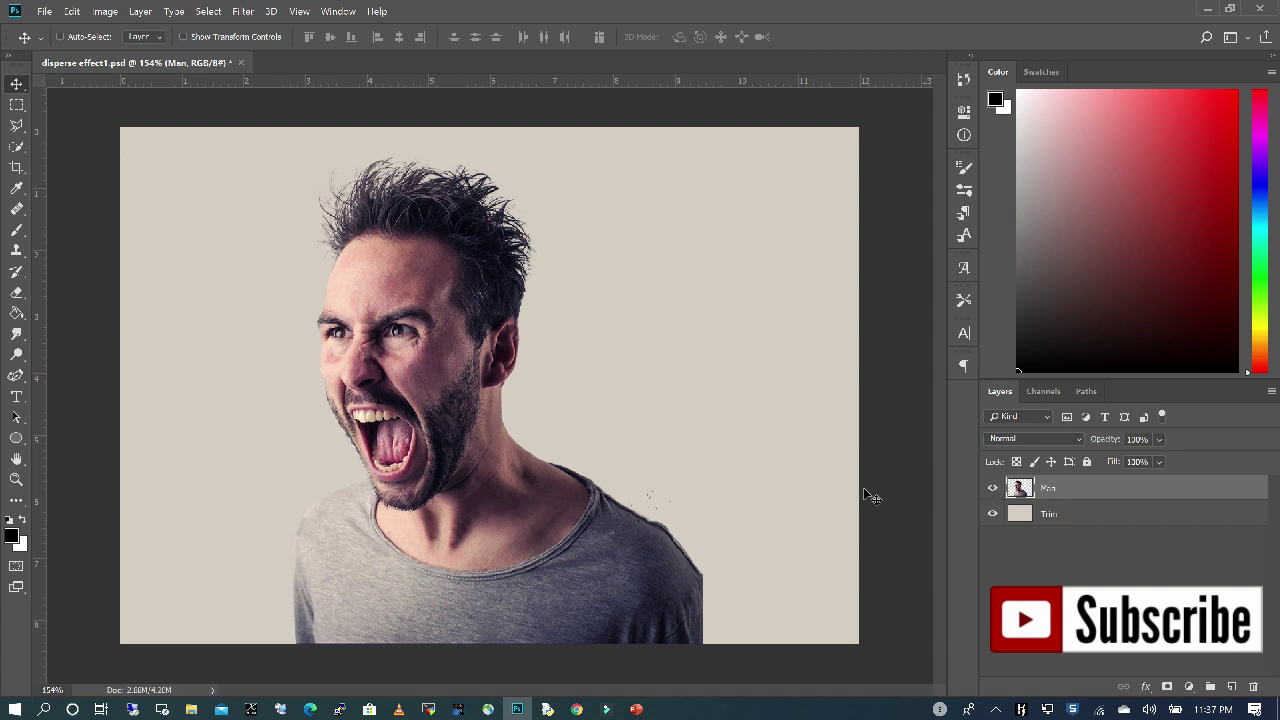
left_click(1082, 517)
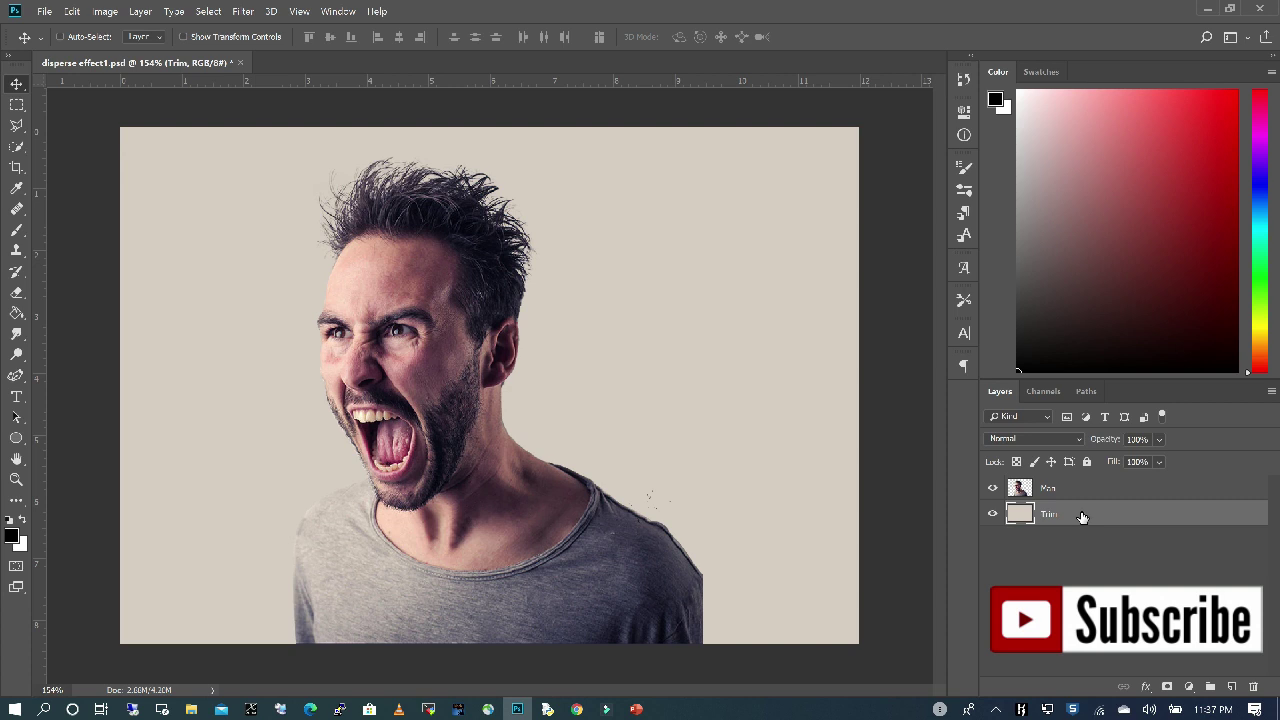
left_click(1074, 536)
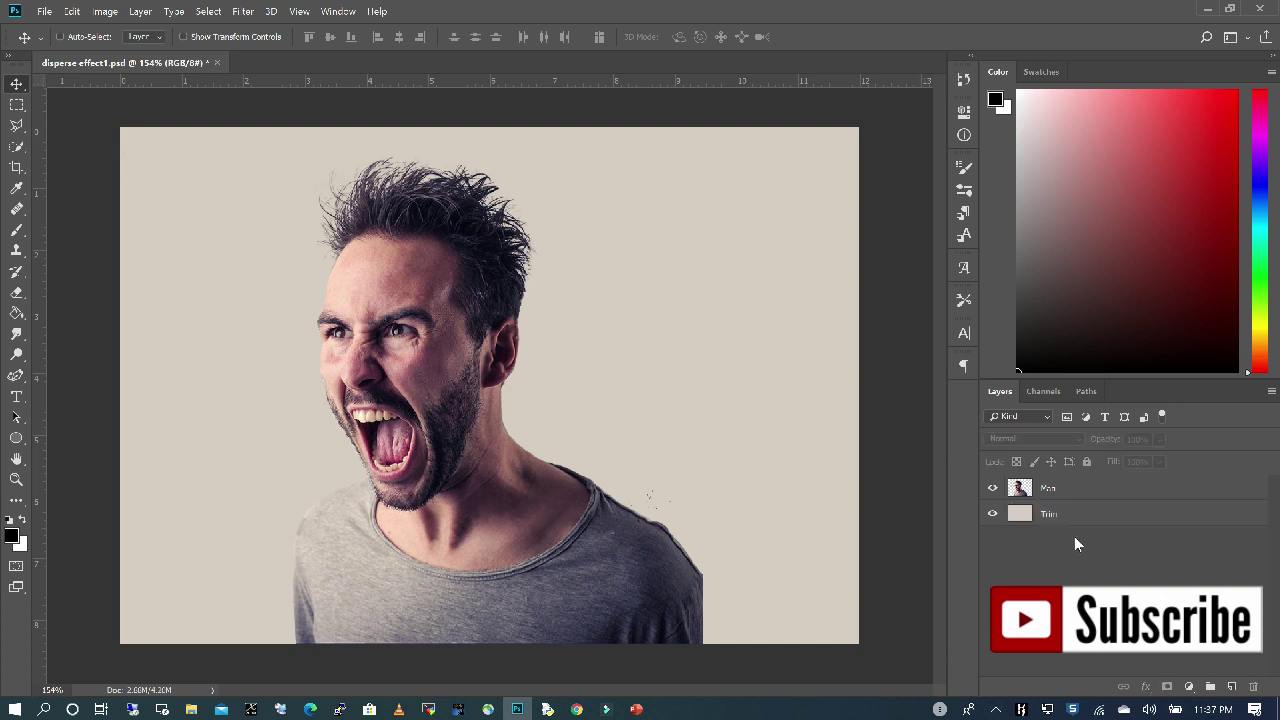
left_click(1132, 492)
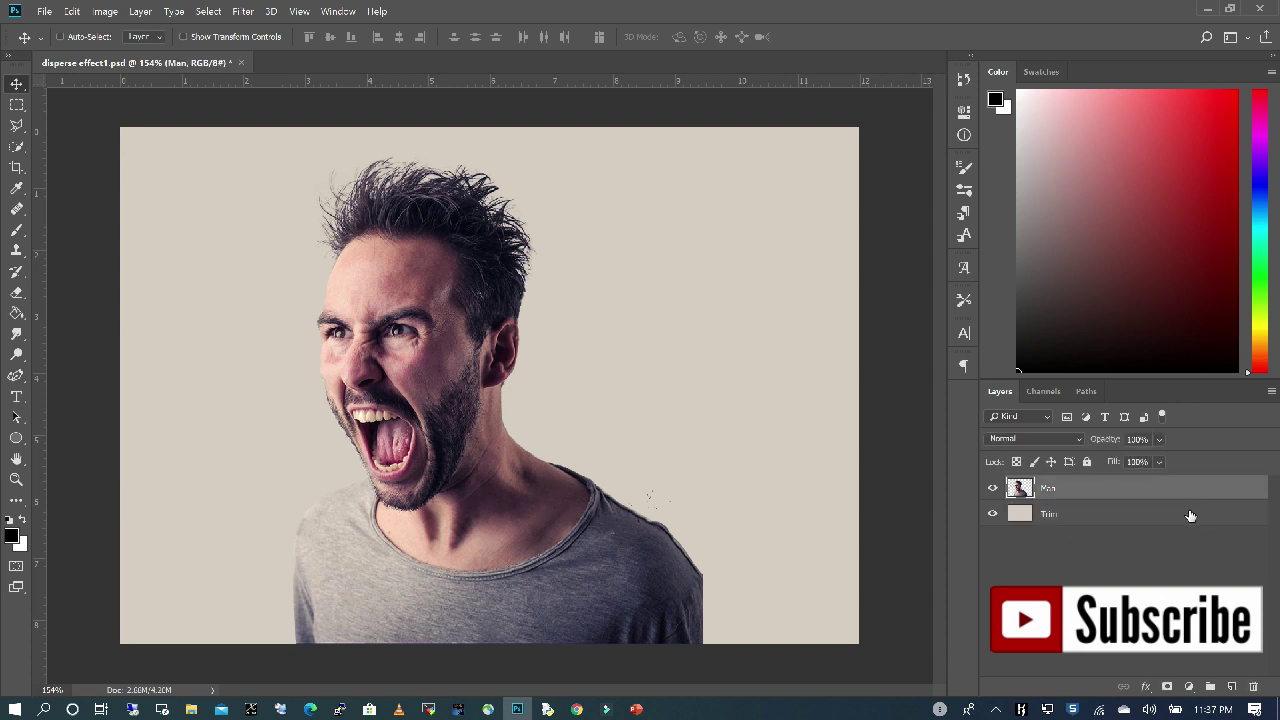
left_click_drag(1177, 491, 1237, 684)
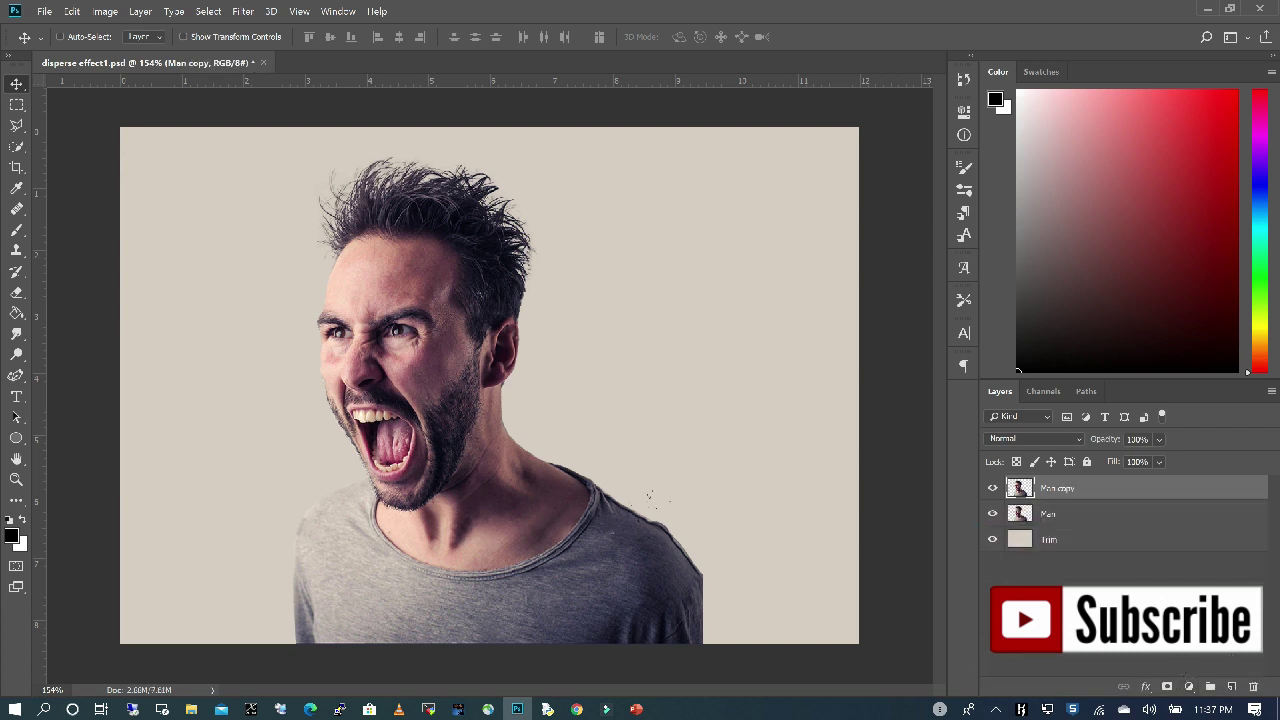
double_click(1060, 488)
type("Disperse")
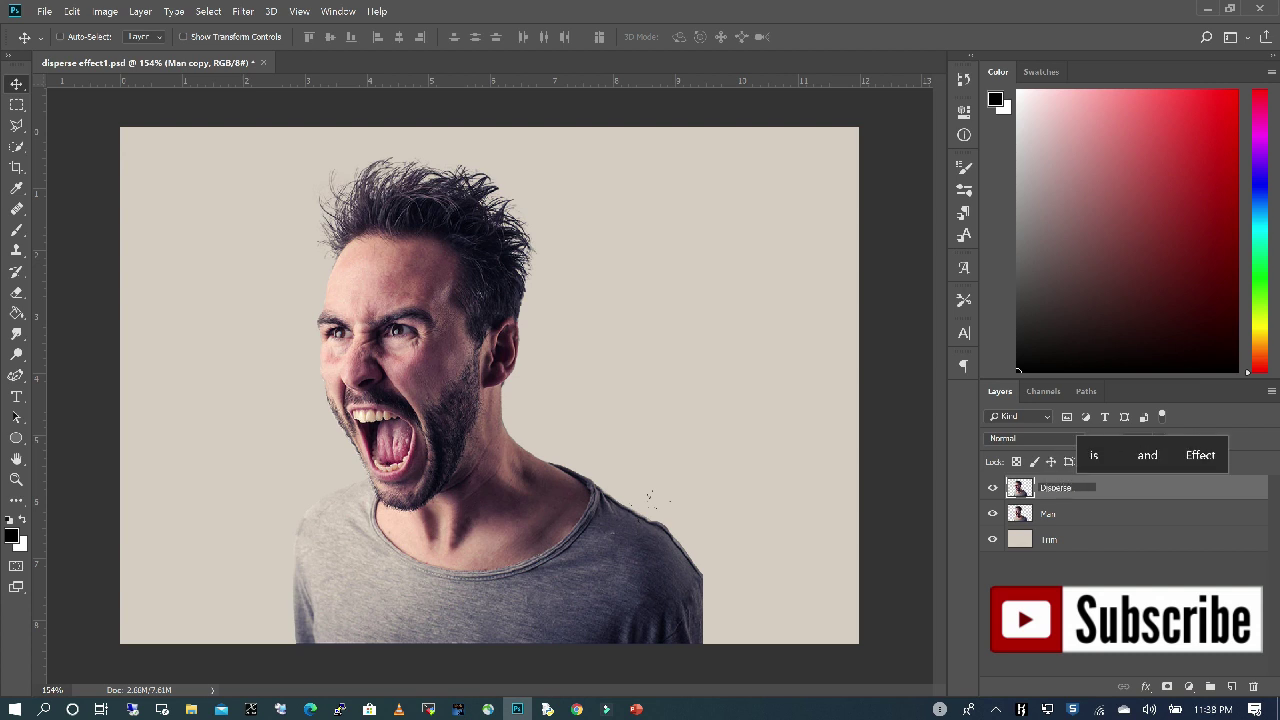
type(" Effect")
key("Return")
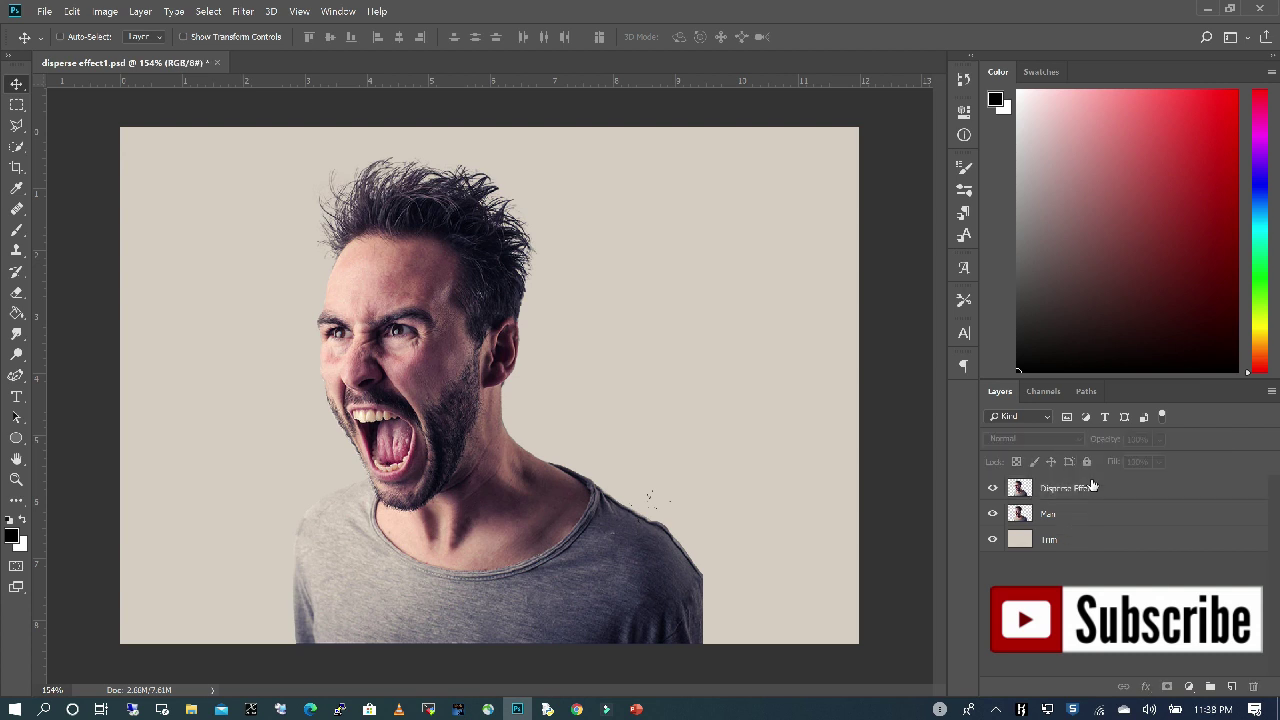
Step: Move Disperse Effect below the Man layer, just above Trim
left_click(1151, 489)
left_click_drag(1120, 490, 1114, 514)
left_click(1122, 510)
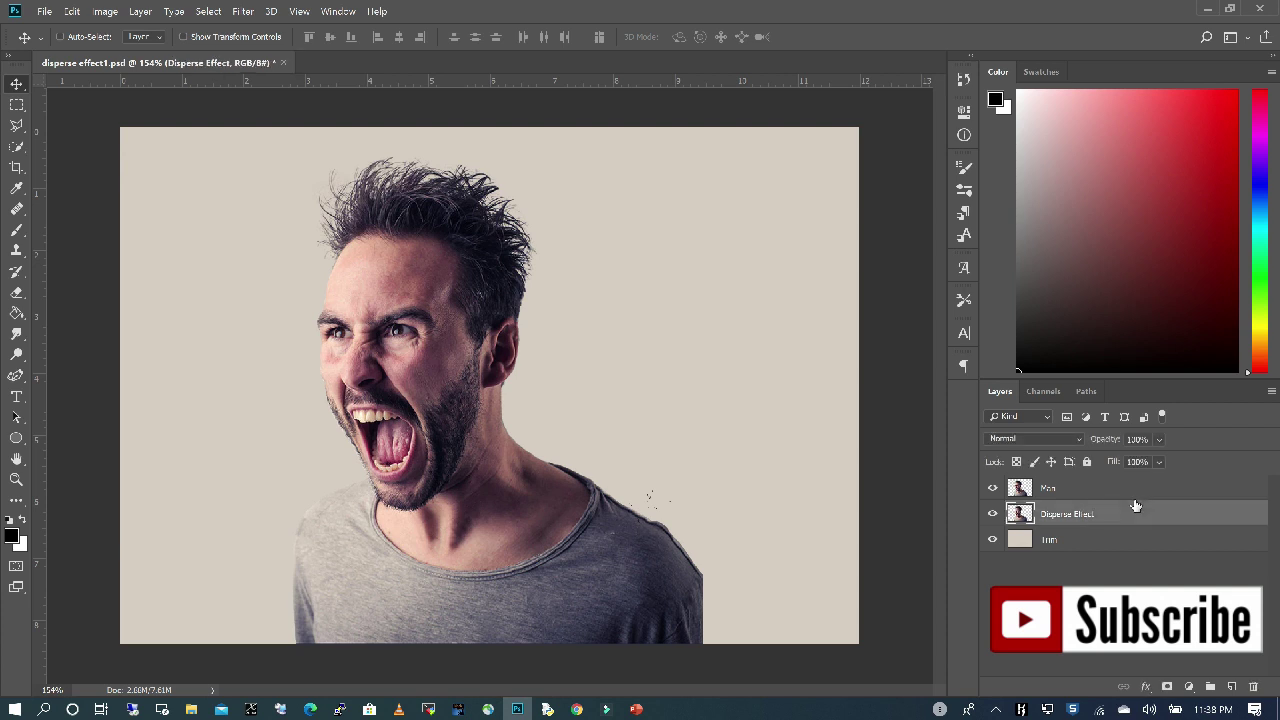
Step: In Liquify, forward-warp the Disperse Effect hair up toward the upper-right corner
left_click(244, 12)
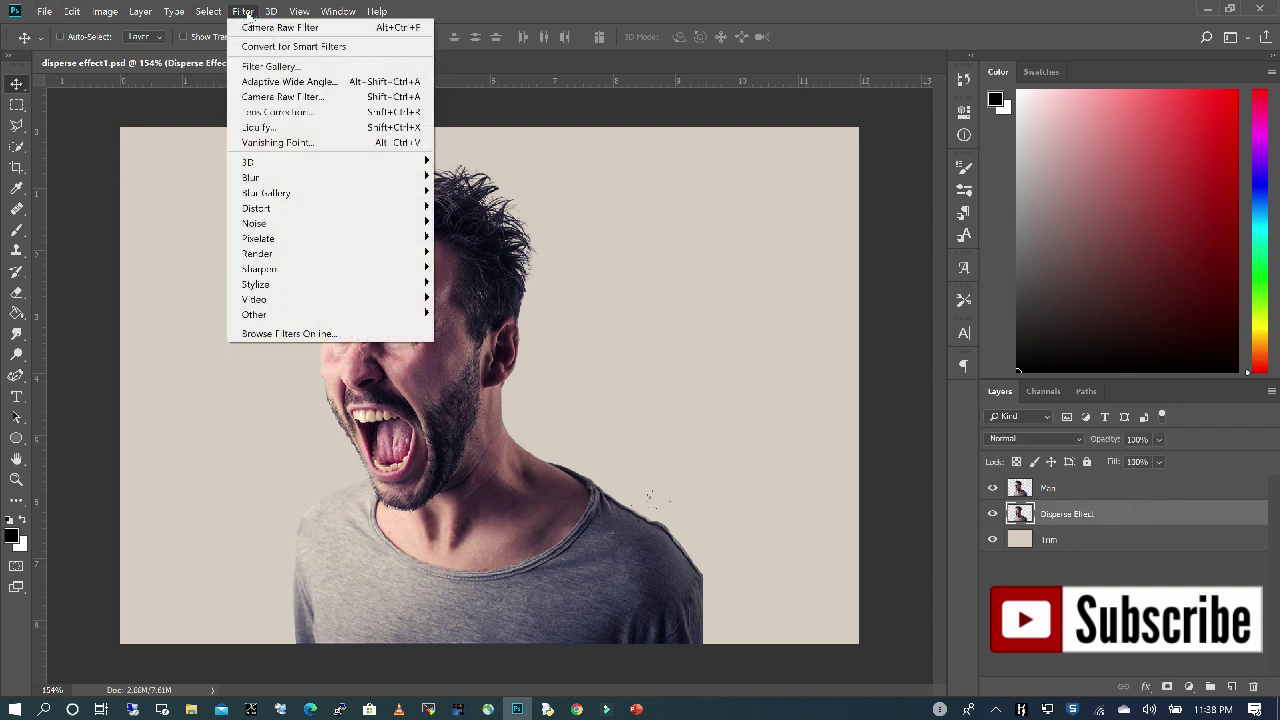
left_click(283, 130)
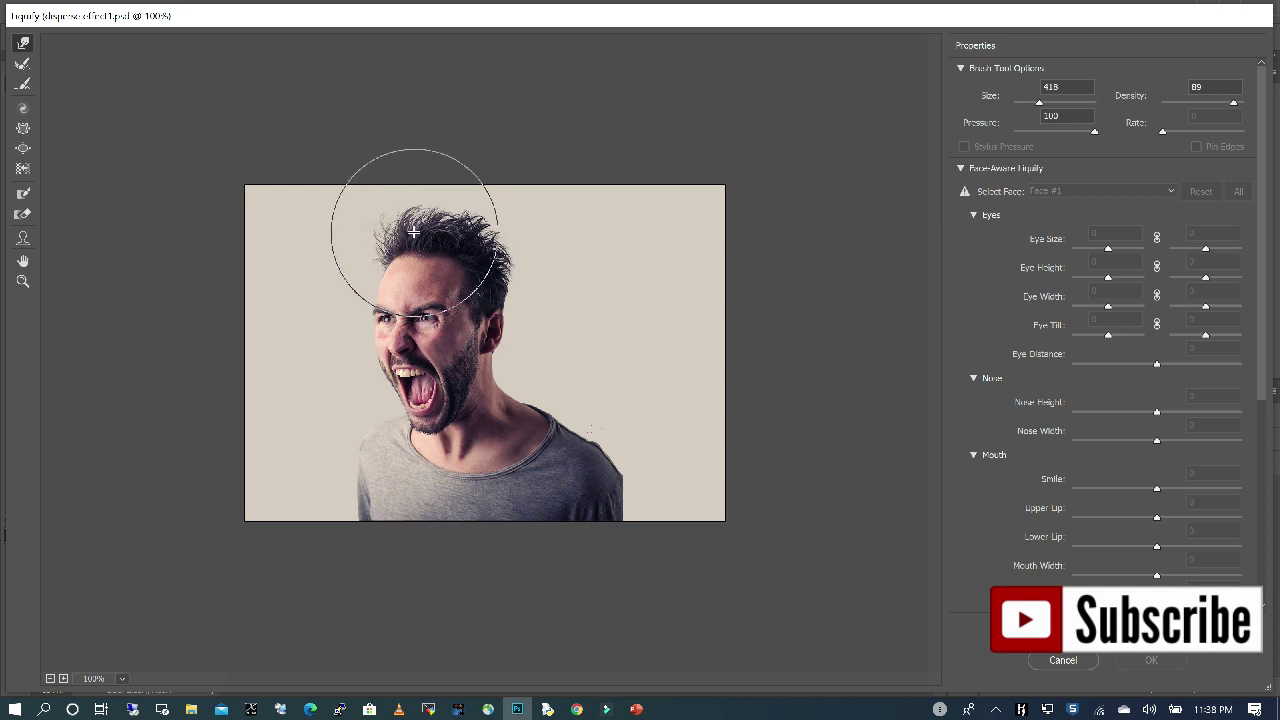
left_click_drag(380, 220, 540, 110)
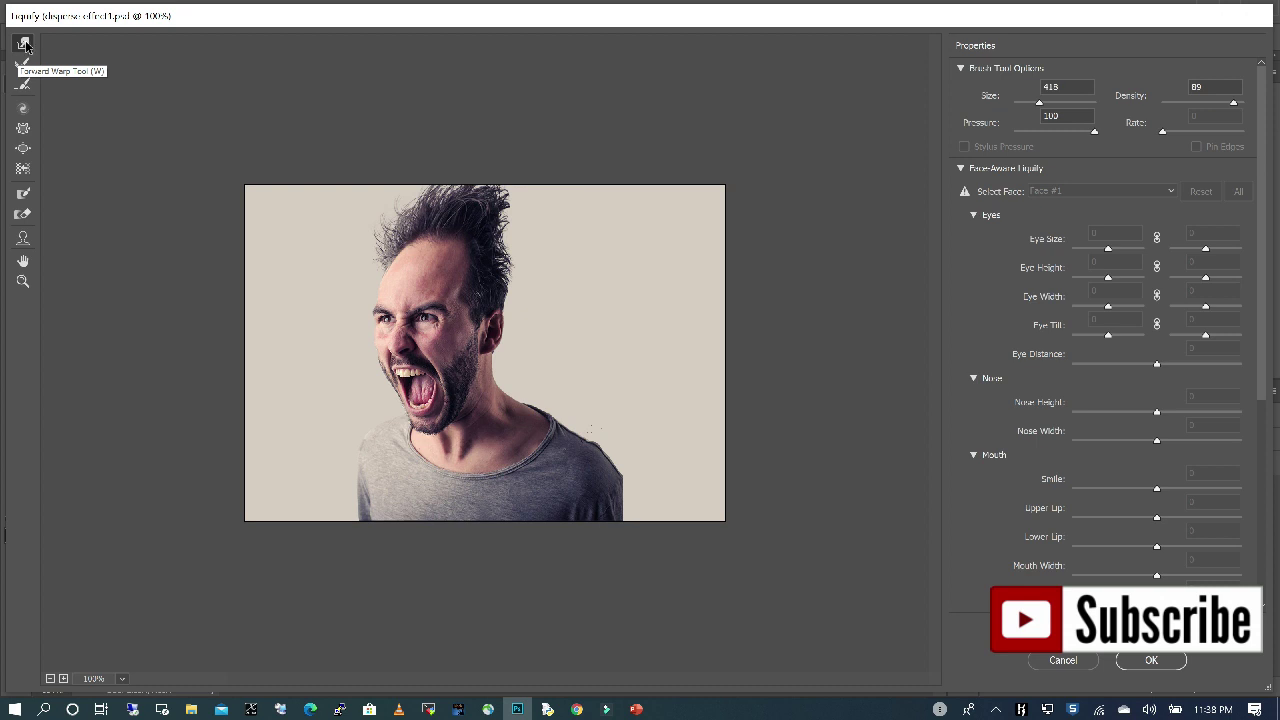
left_click_drag(431, 229, 459, 157)
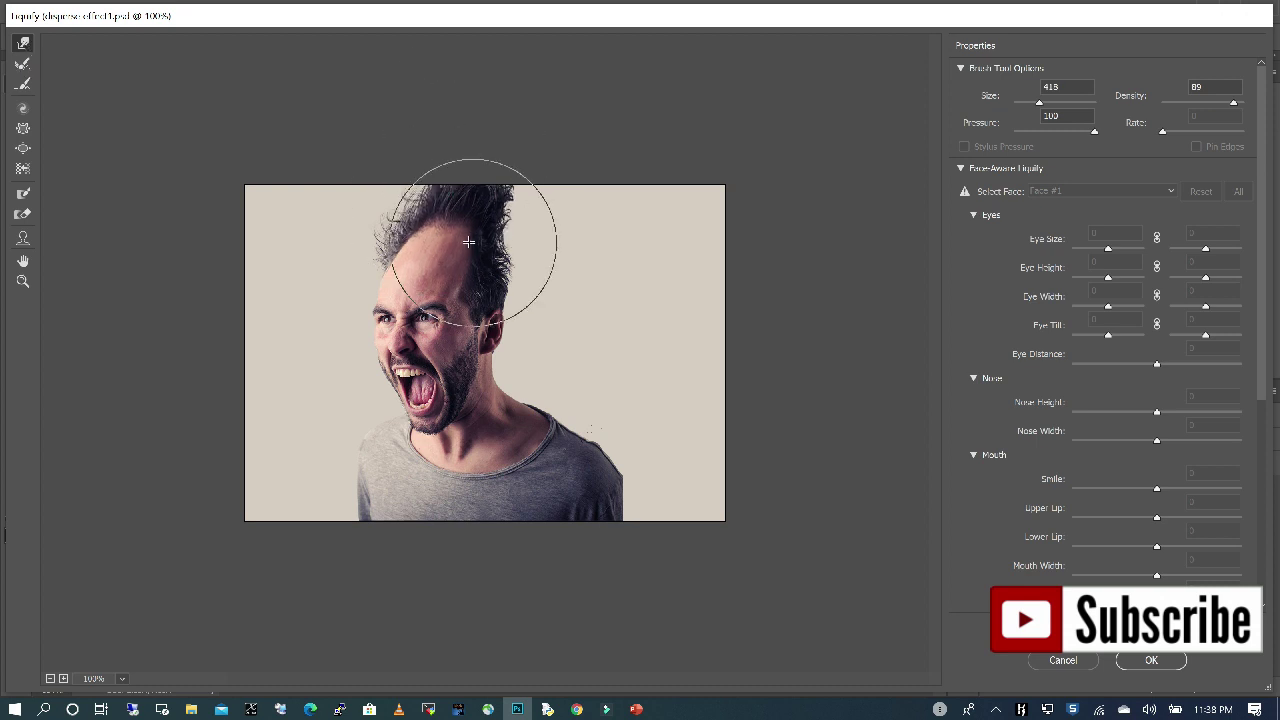
left_click_drag(480, 228, 586, 149)
left_click_drag(503, 251, 733, 149)
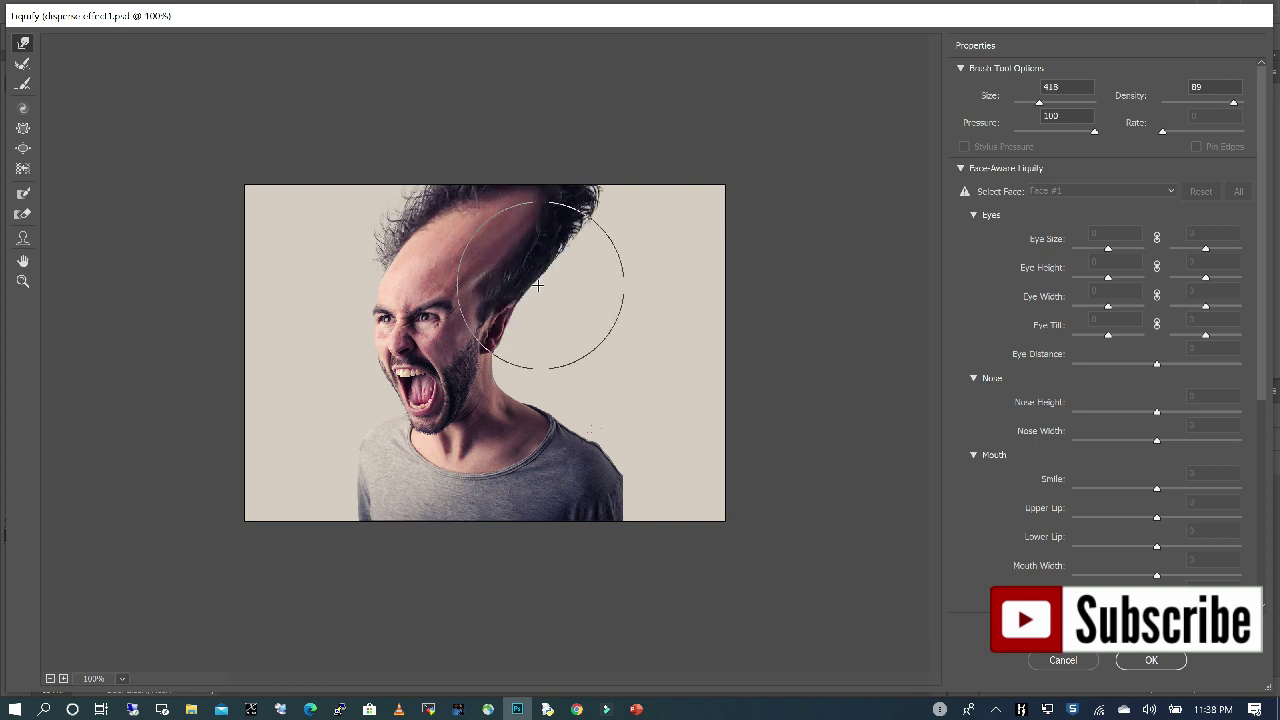
left_click_drag(509, 286, 777, 137)
Step: Stretch the hair, beard, neck and grey shirt out toward the right edge
left_click_drag(494, 296, 811, 163)
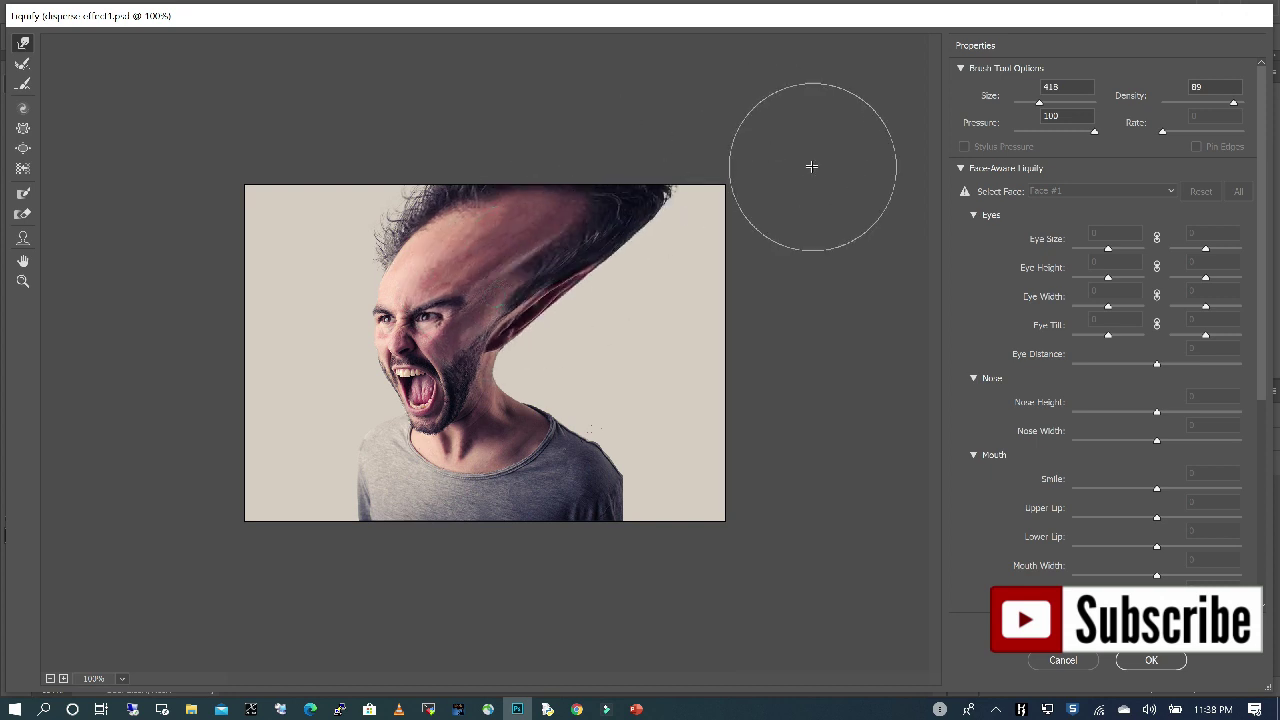
left_click_drag(530, 285, 823, 180)
left_click_drag(526, 281, 794, 186)
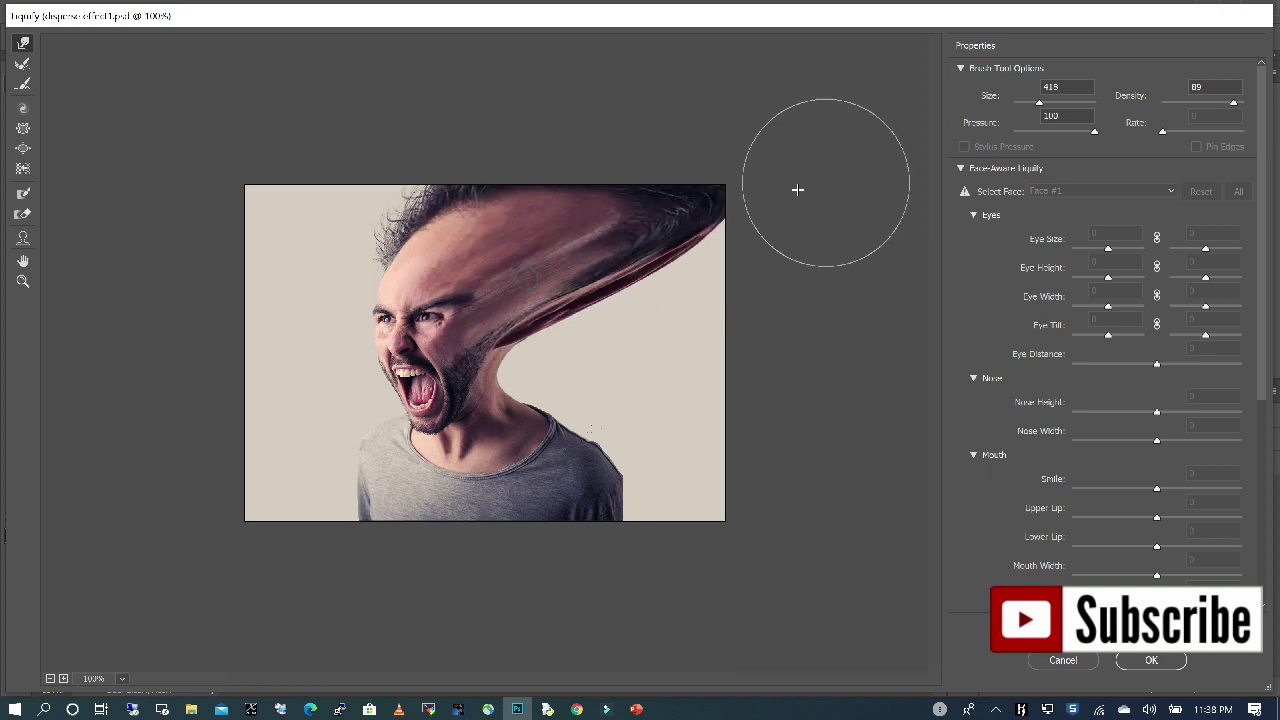
left_click_drag(571, 323, 848, 222)
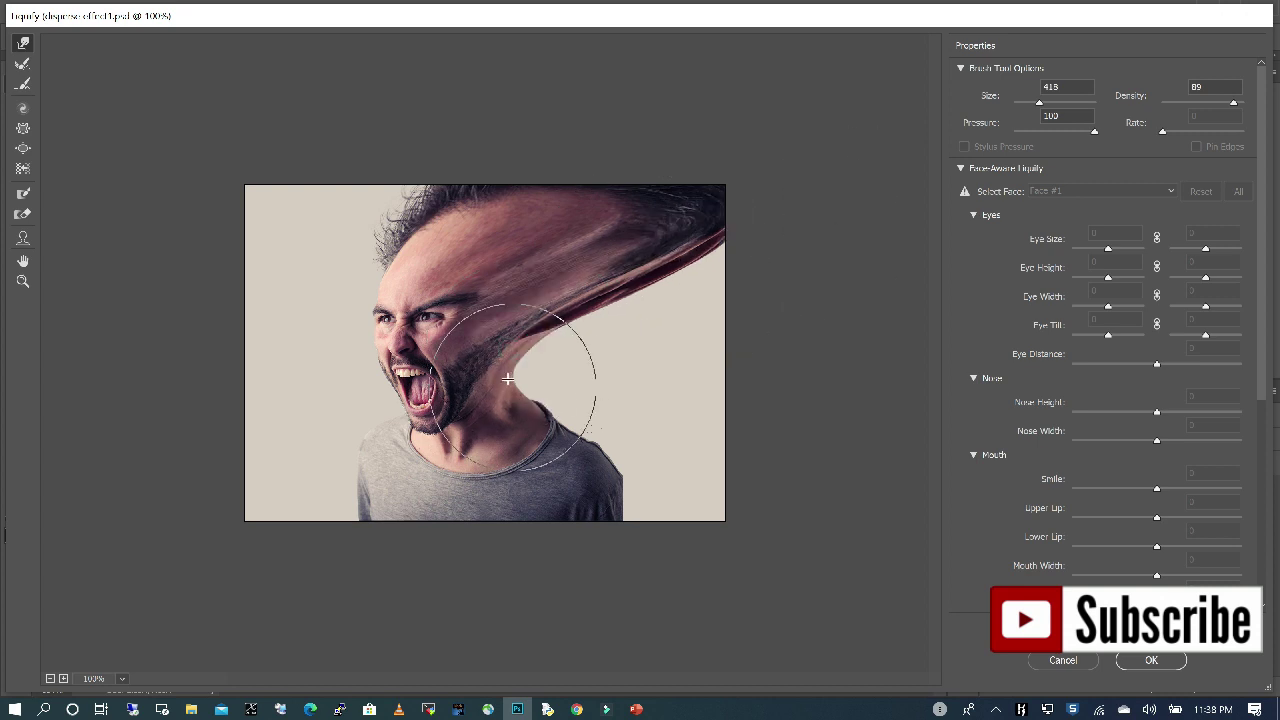
left_click_drag(571, 386, 811, 266)
left_click_drag(554, 356, 857, 237)
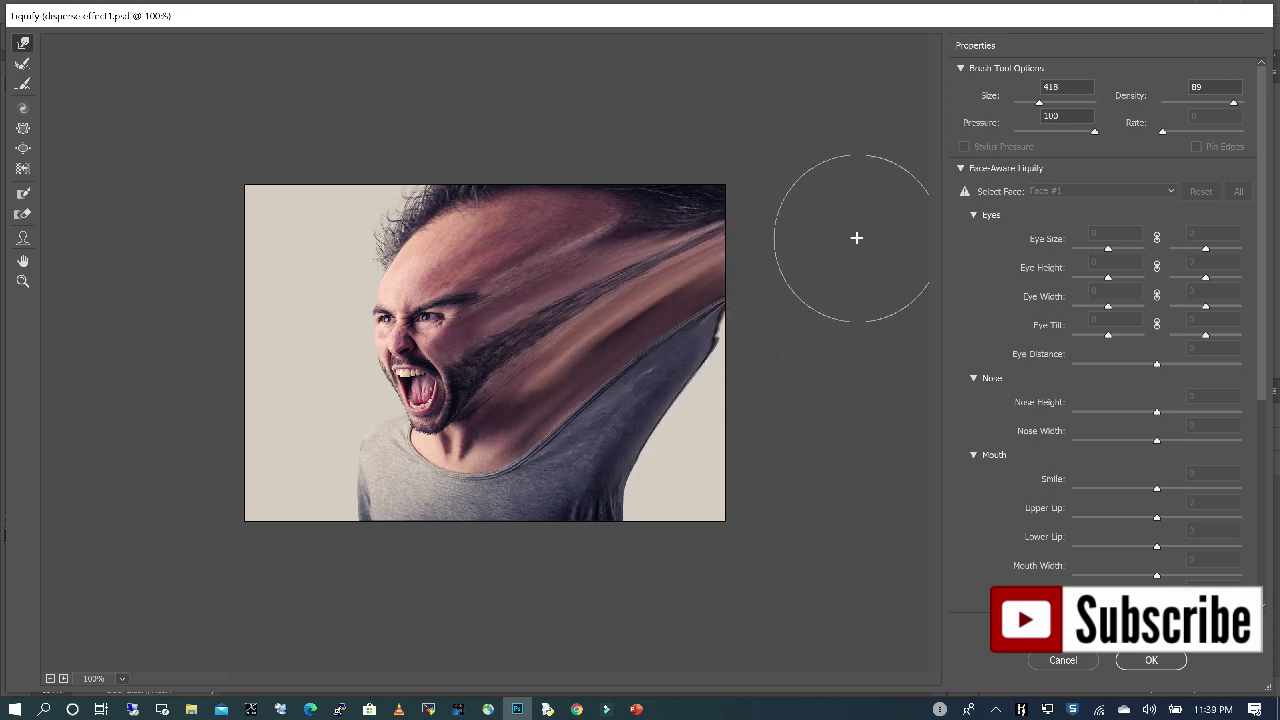
left_click_drag(620, 550, 786, 486)
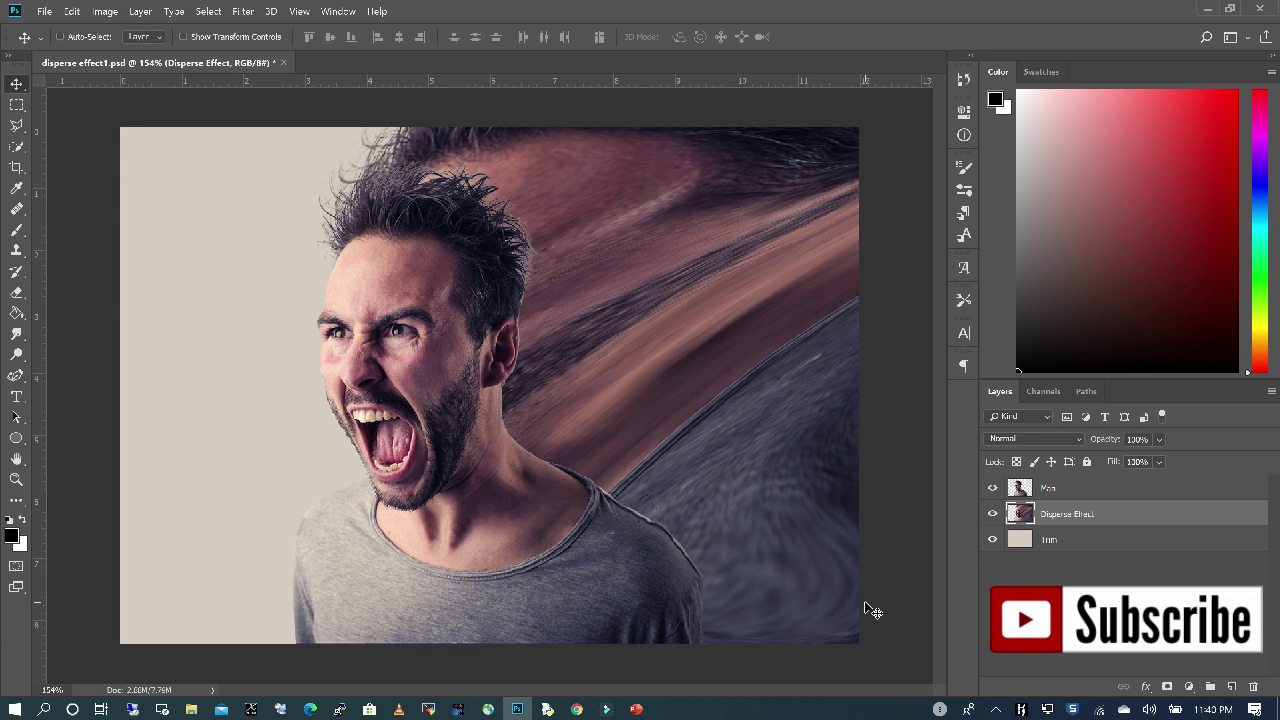
Step: Add a white mask to Man and a black mask to Disperse Effect
left_click(1080, 487)
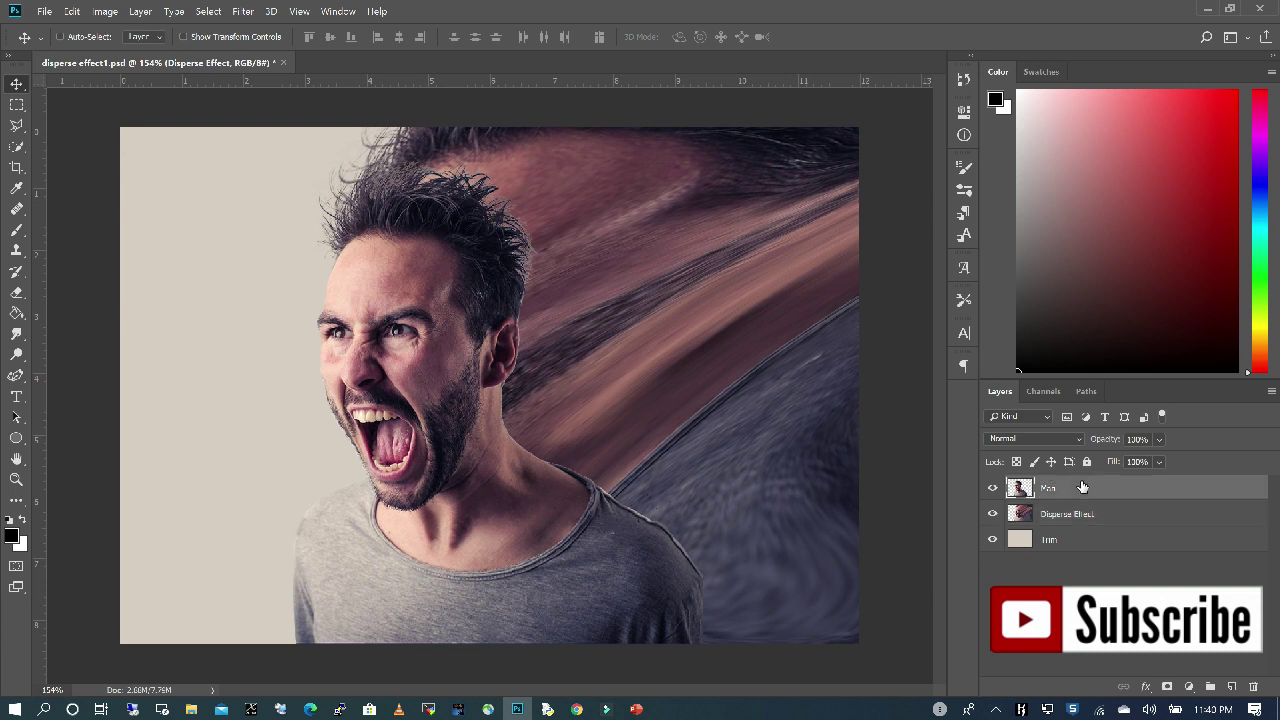
left_click(1167, 686)
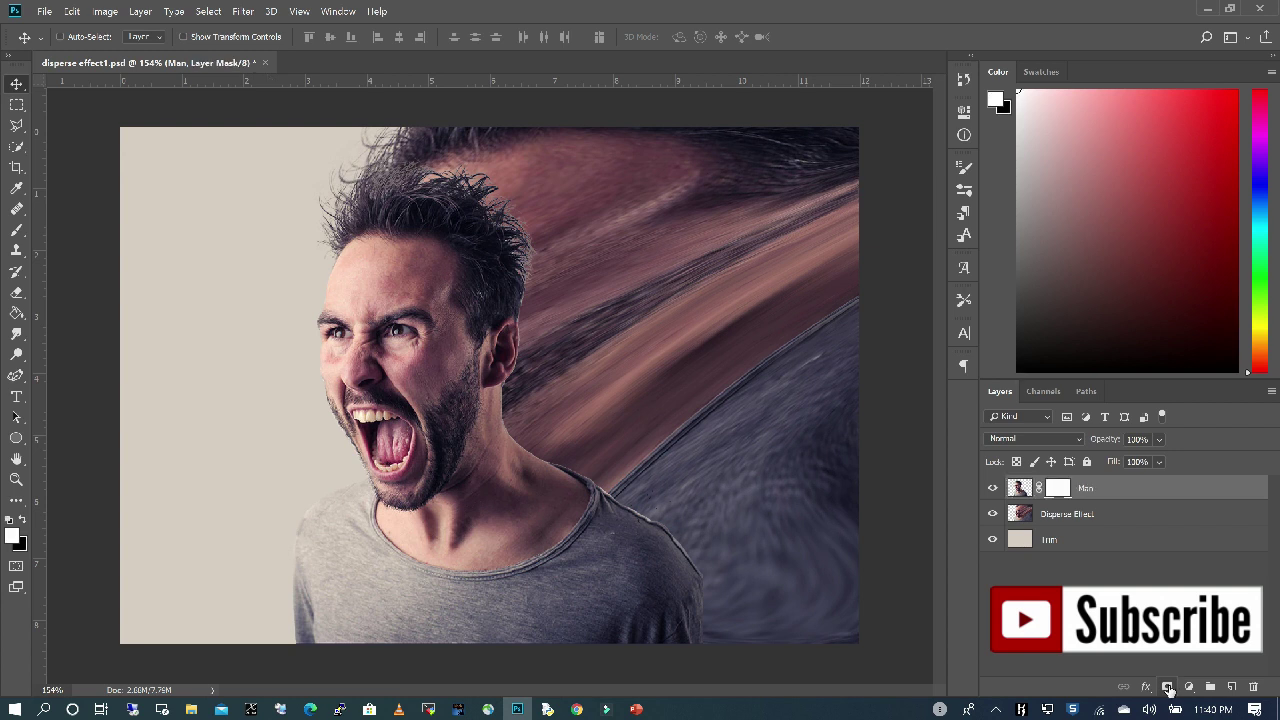
left_click(1107, 514)
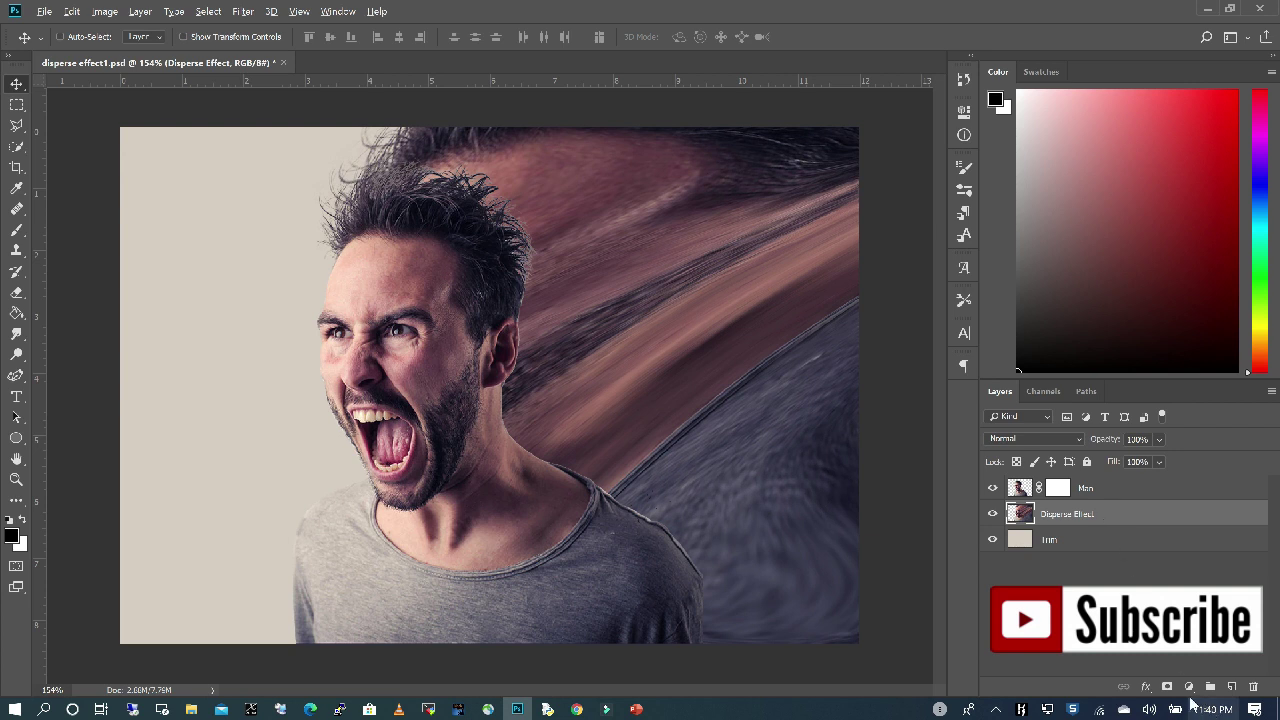
left_click(1167, 688, "alt")
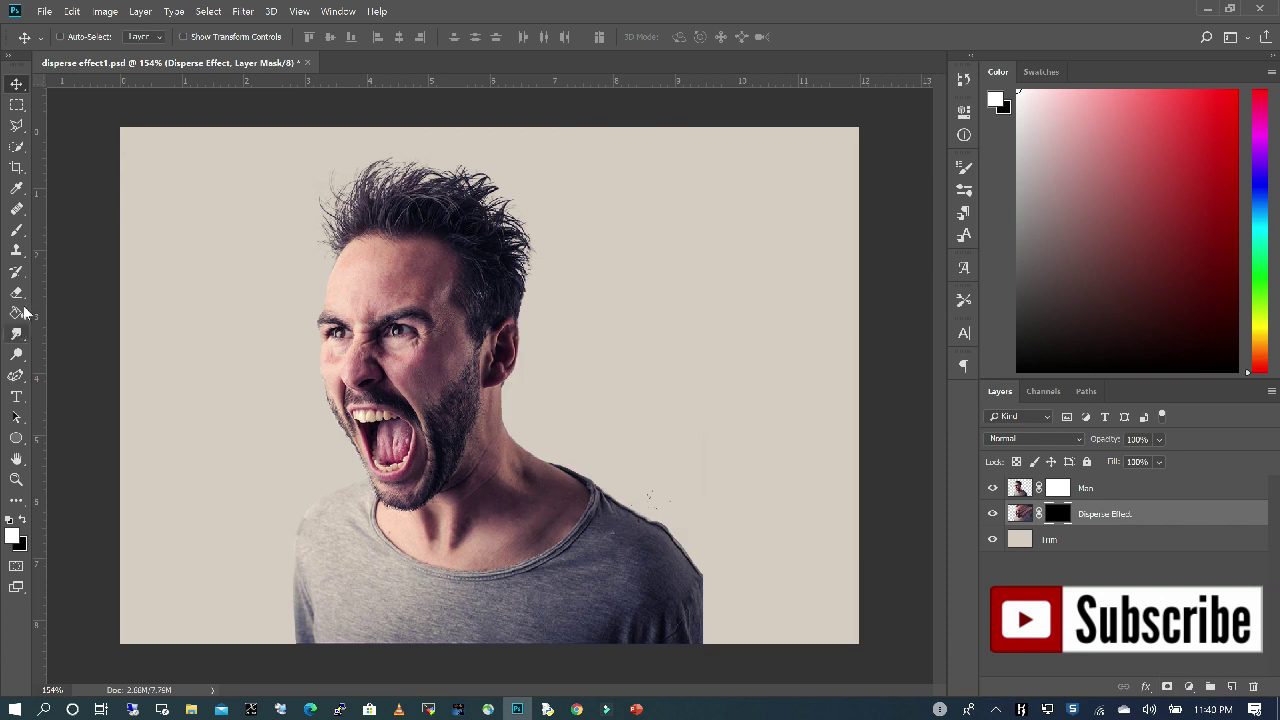
Step: Set up an 83 px black brush on the Man layer's mask
left_click(17, 231)
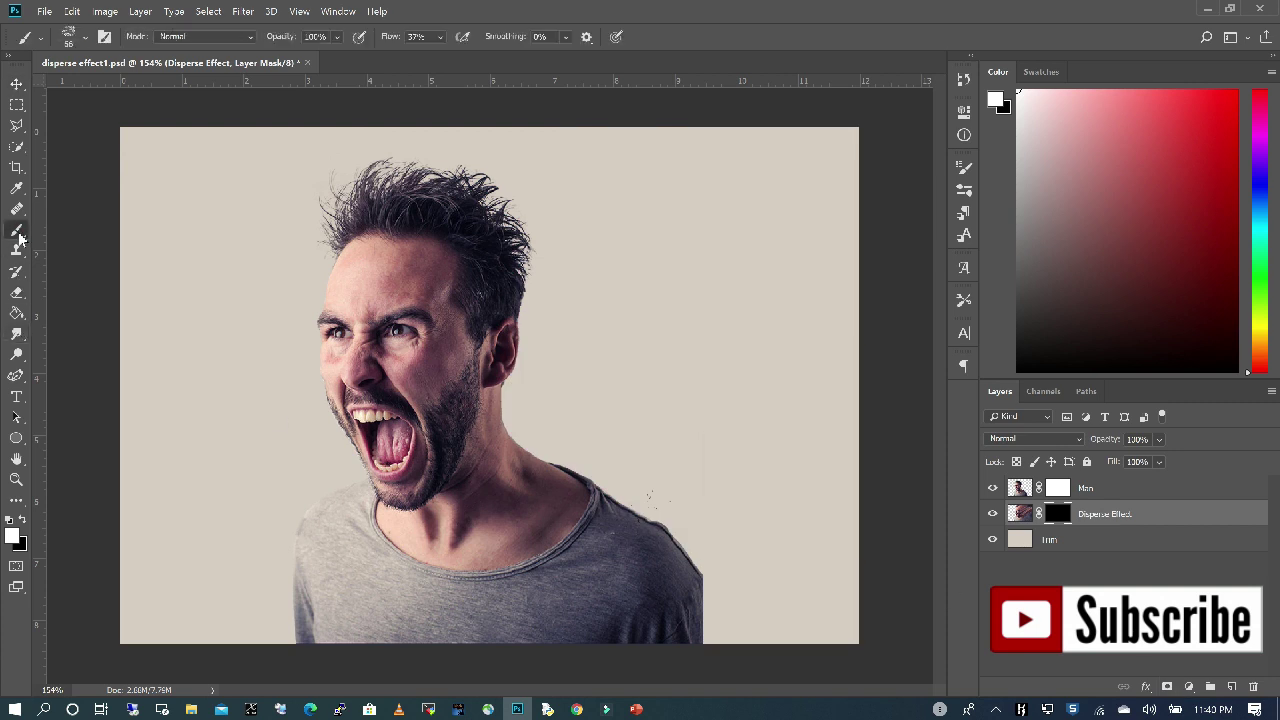
left_click(1082, 488)
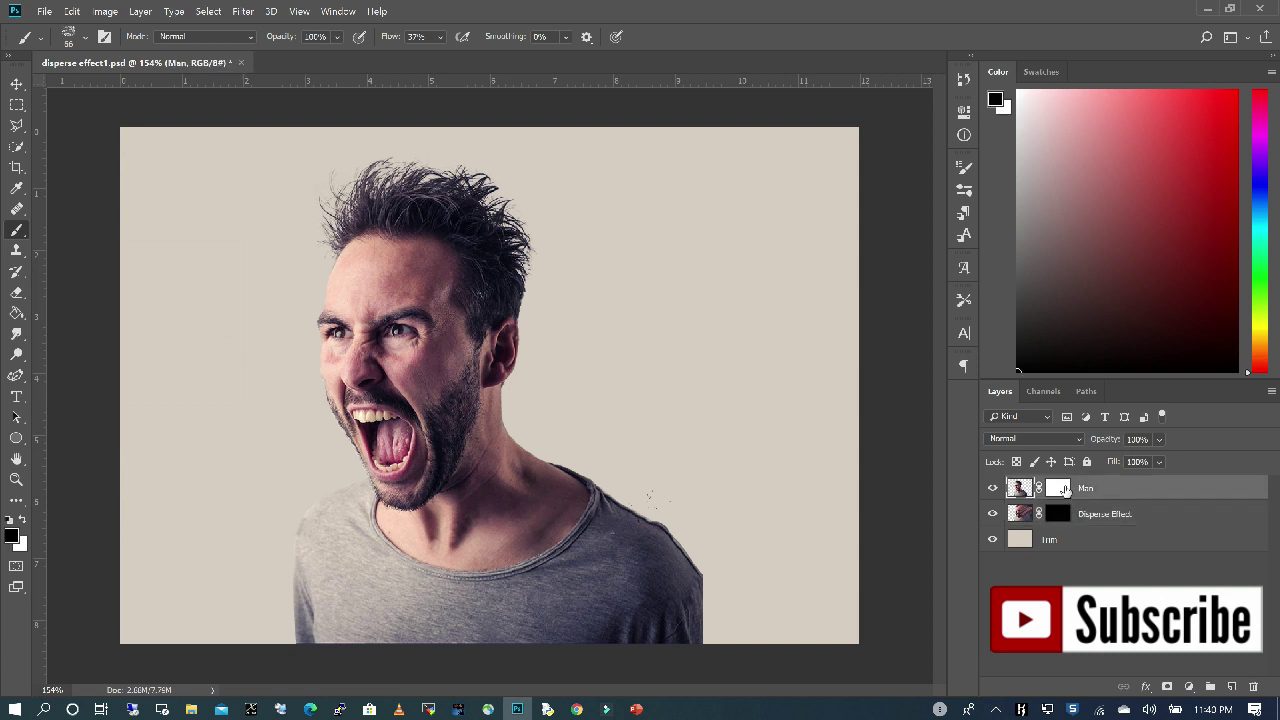
left_click(1062, 487)
key("x")
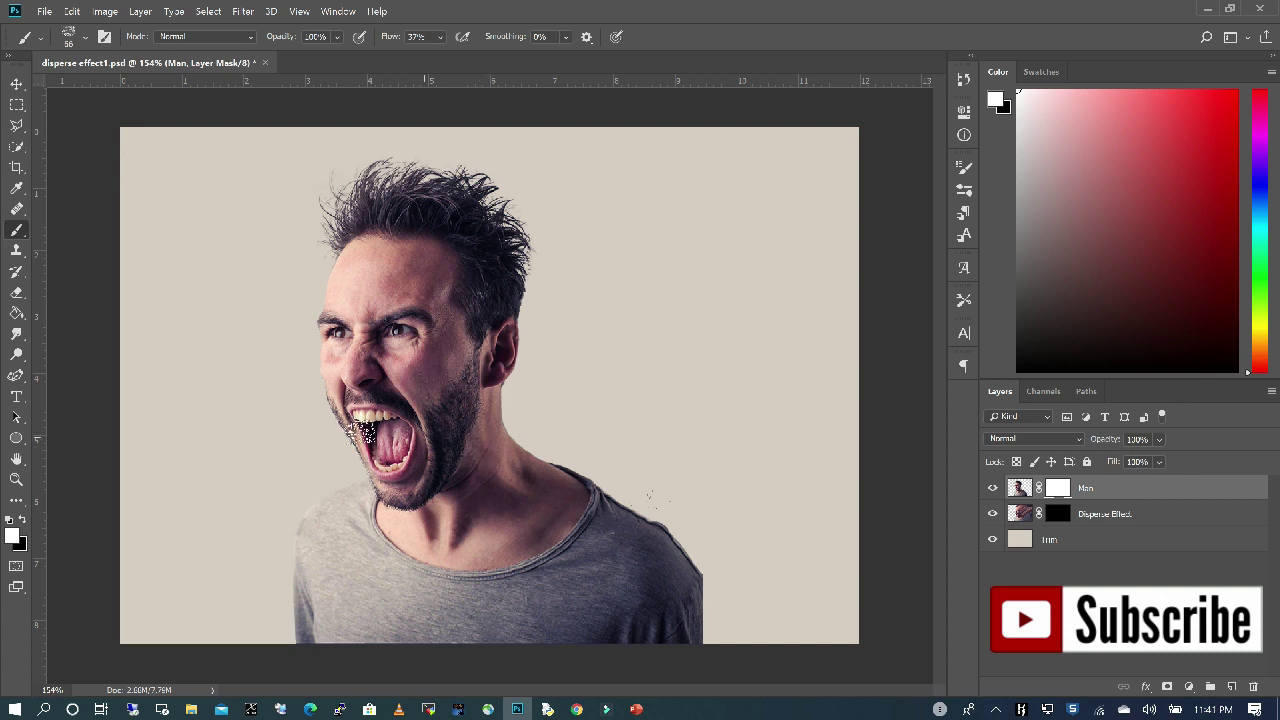
key("x")
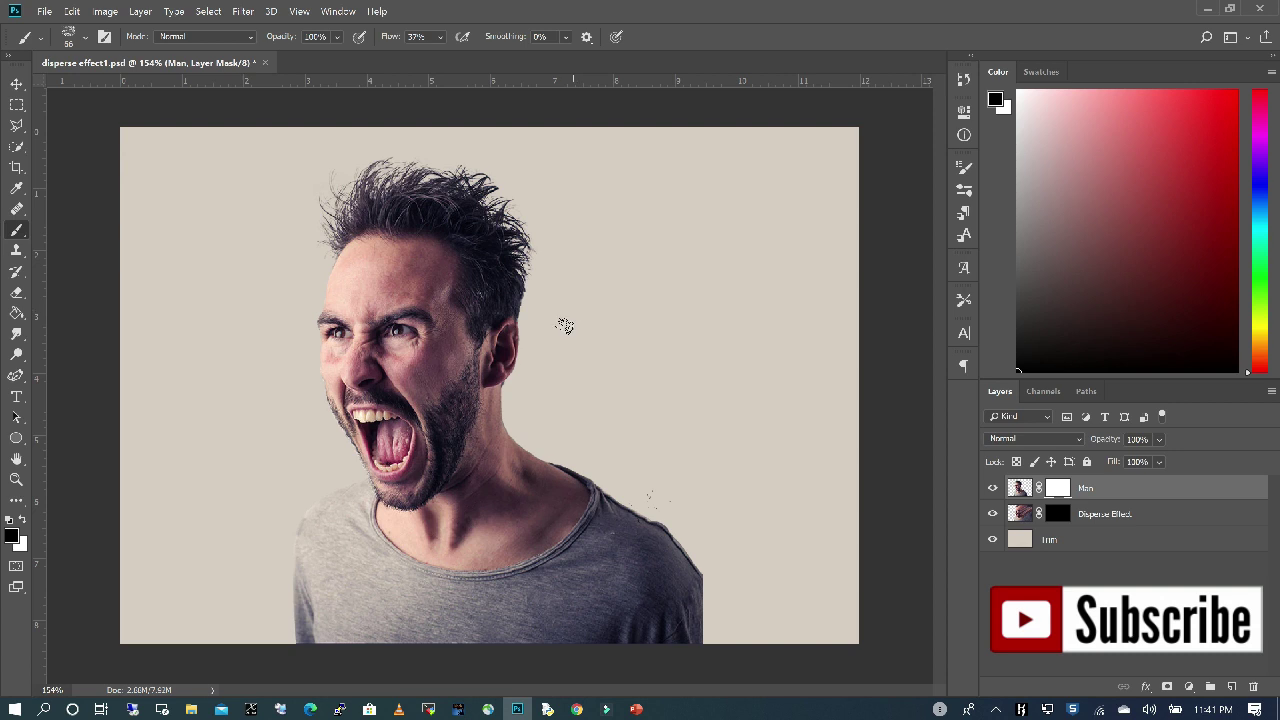
left_click(85, 39)
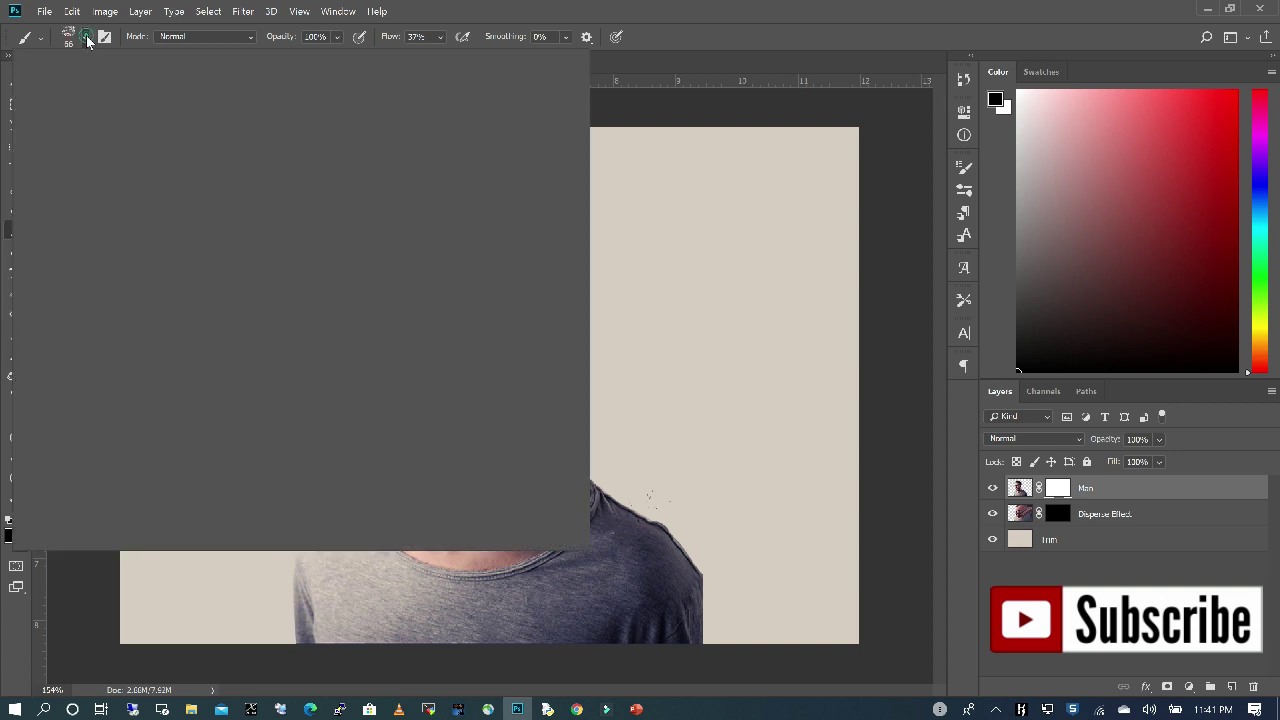
left_click_drag(126, 87, 131, 88)
key("Return")
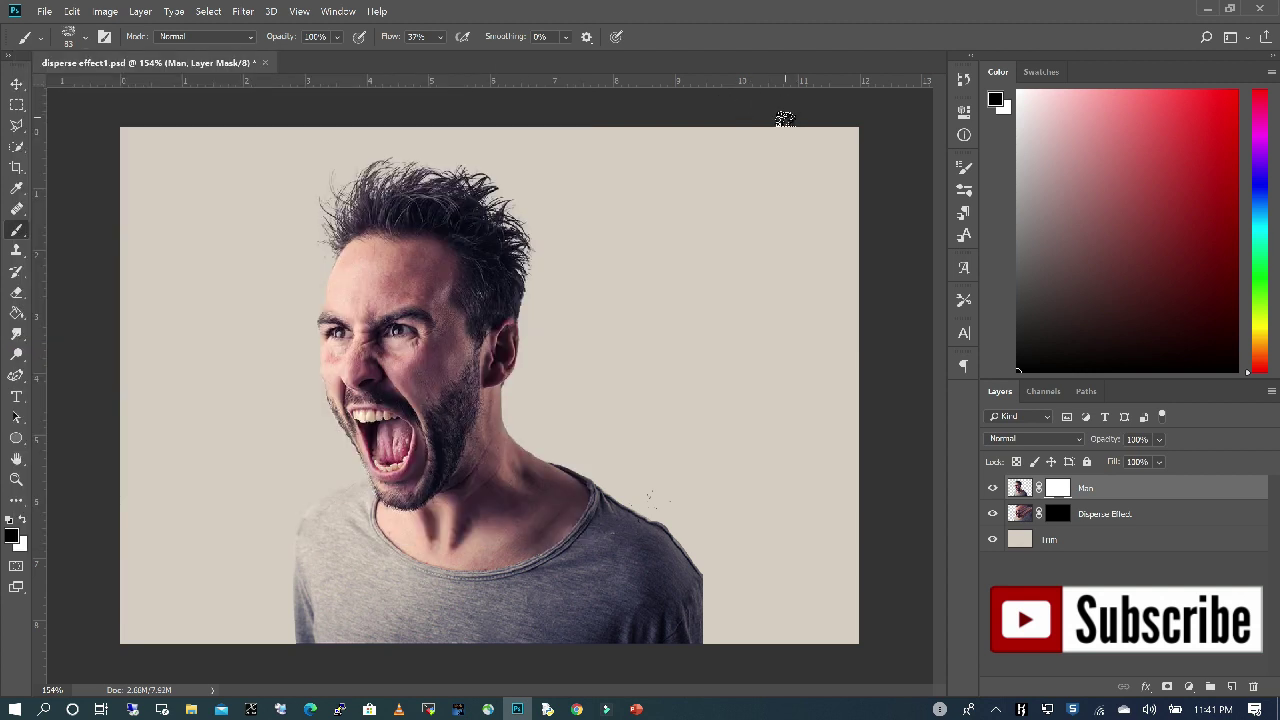
Step: Paint away the neck, right shoulder and top-right hair into scattered particles
mouse_move(500, 420)
left_mouse_down()
mouse_move(541, 456)
mouse_move(679, 542)
mouse_move(730, 628)
mouse_move(640, 503)
mouse_move(706, 648)
mouse_move(613, 491)
mouse_move(520, 453)
mouse_move(515, 378)
mouse_move(508, 442)
mouse_move(500, 372)
mouse_move(522, 322)
mouse_move(504, 398)
mouse_move(532, 250)
mouse_move(544, 288)
mouse_move(538, 311)
mouse_move(532, 228)
mouse_move(527, 250)
mouse_move(512, 198)
mouse_move(487, 175)
mouse_move(437, 168)
mouse_move(497, 183)
mouse_move(469, 169)
mouse_move(386, 166)
mouse_move(432, 160)
mouse_move(320, 166)
mouse_move(372, 150)
mouse_move(303, 188)
mouse_move(390, 155)
mouse_move(329, 165)
mouse_move(432, 148)
mouse_move(456, 158)
mouse_move(395, 150)
mouse_move(497, 186)
mouse_move(549, 239)
mouse_move(551, 376)
mouse_move(565, 326)
mouse_move(537, 332)
mouse_move(547, 299)
mouse_move(540, 393)
mouse_move(575, 469)
mouse_move(541, 443)
mouse_move(650, 520)
mouse_move(631, 483)
mouse_move(580, 468)
mouse_move(716, 598)
left_mouse_up()
mouse_move(711, 543)
left_mouse_down()
mouse_move(717, 652)
mouse_move(704, 519)
mouse_move(652, 473)
mouse_move(713, 565)
mouse_move(710, 639)
mouse_move(702, 568)
mouse_move(584, 470)
mouse_move(679, 532)
mouse_move(723, 612)
left_mouse_up()
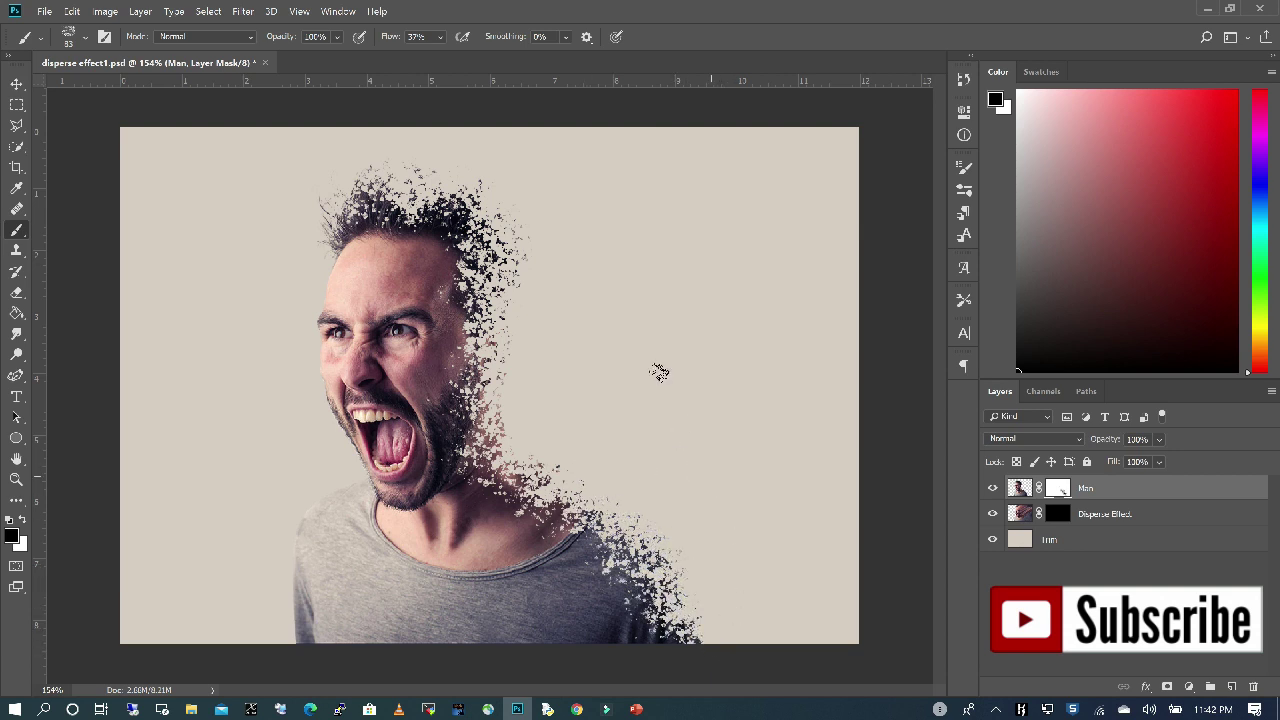
mouse_move(420, 143)
left_mouse_down()
mouse_move(471, 158)
mouse_move(494, 208)
left_mouse_up()
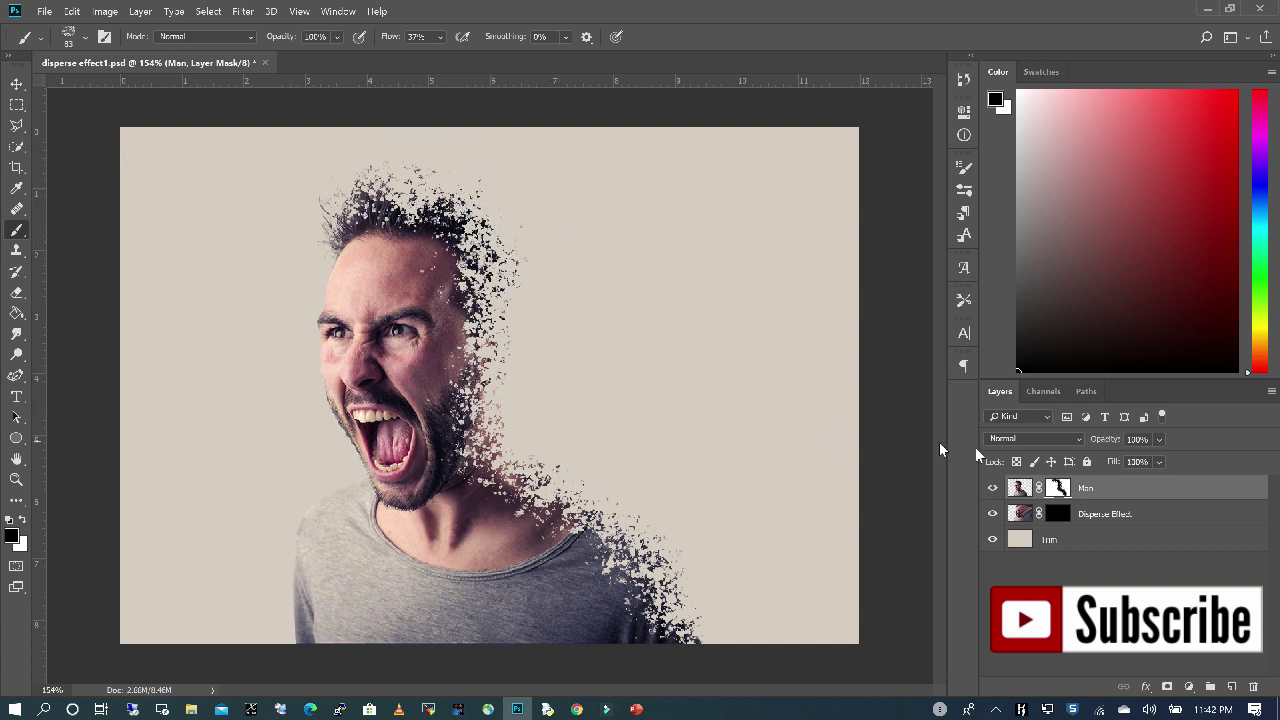
left_click(1191, 519)
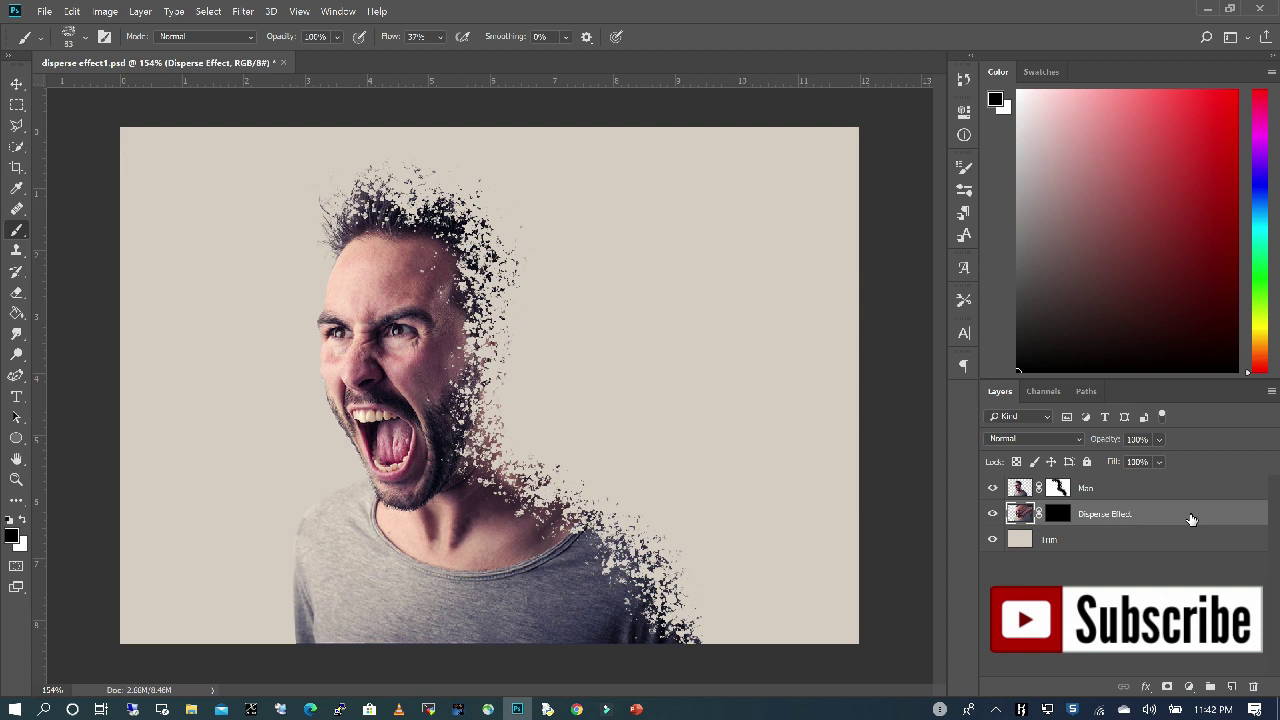
Step: Set up a 130 px white brush on the Disperse Effect layer mask
left_click(25, 523)
key("x")
left_click(1062, 516)
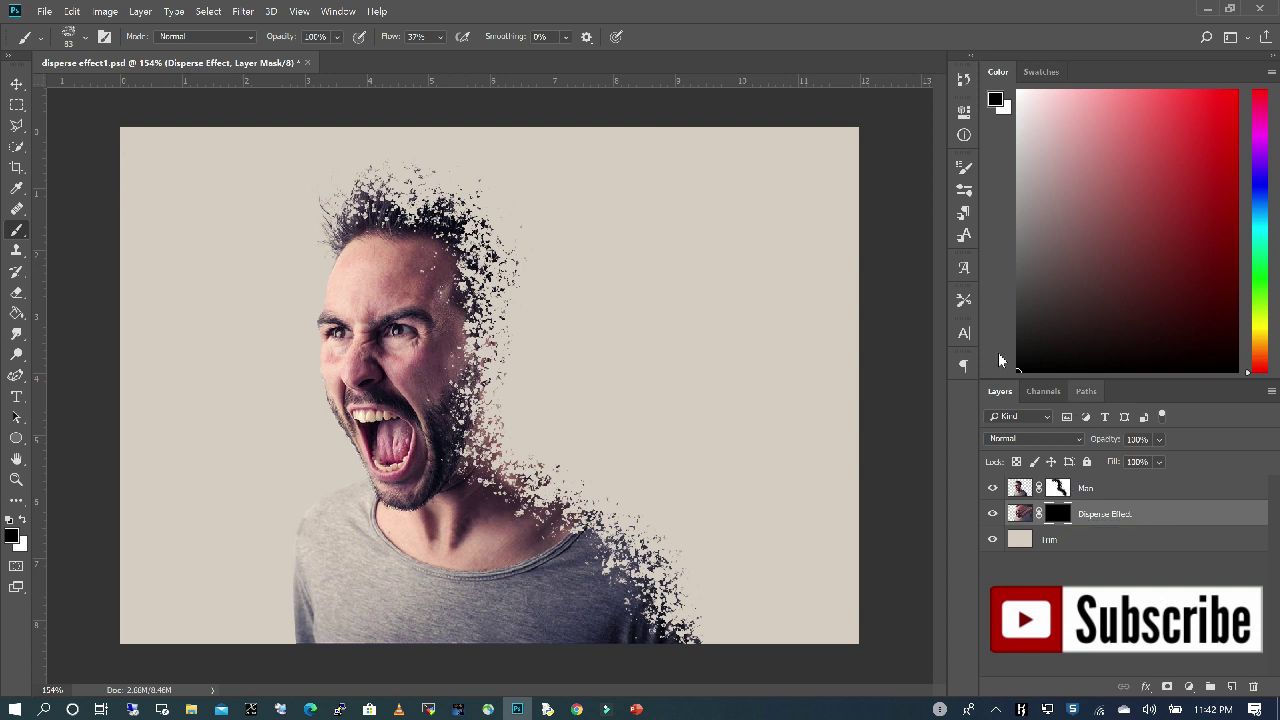
left_click(85, 38)
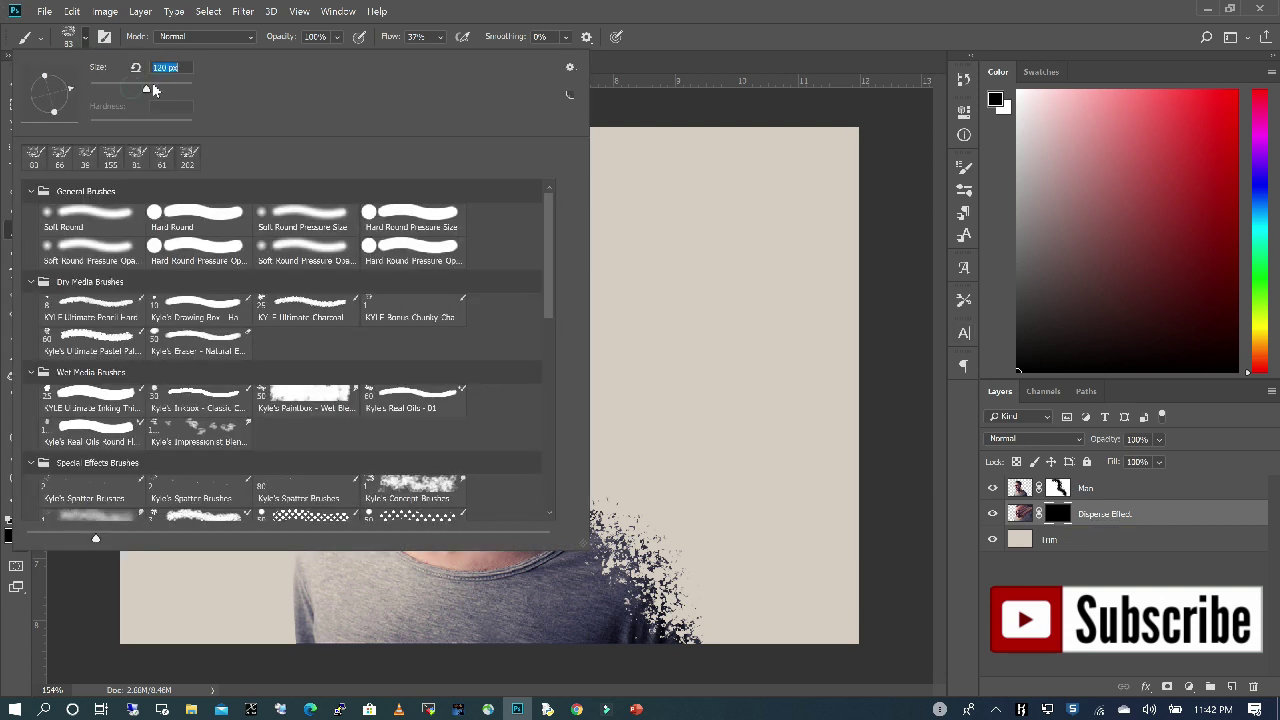
left_click_drag(151, 85, 172, 88)
left_click(701, 83)
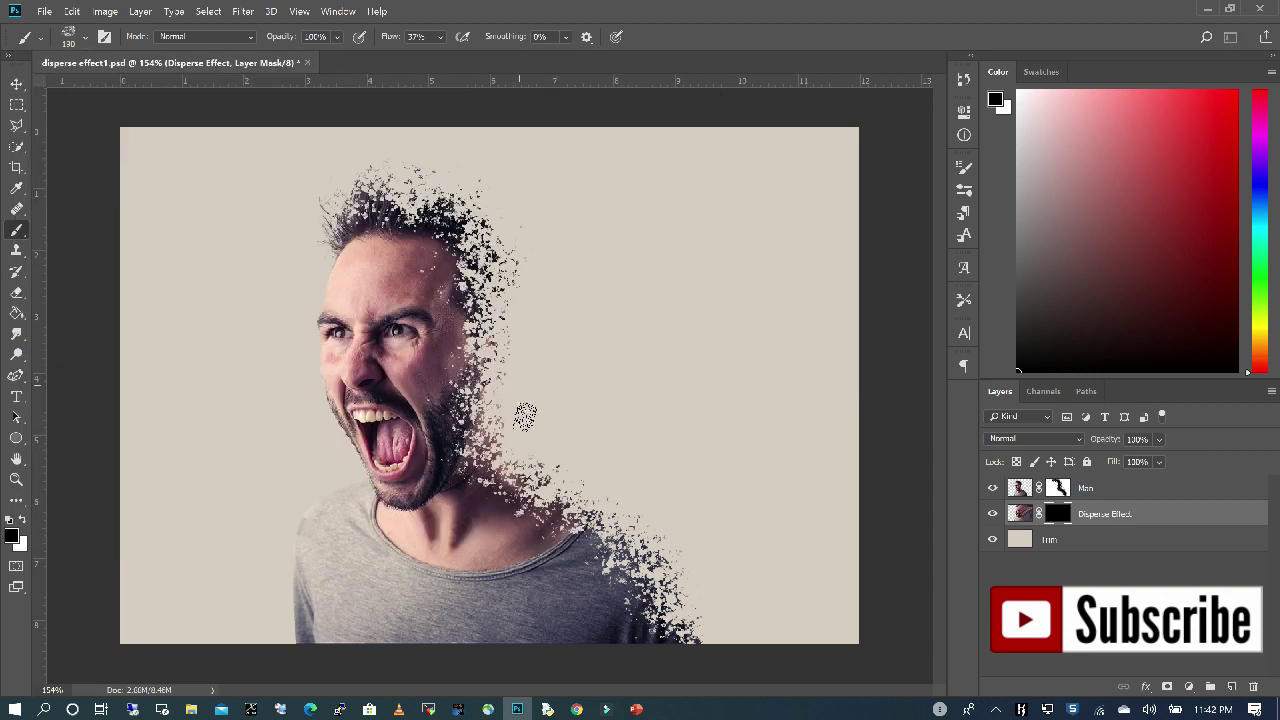
key("x")
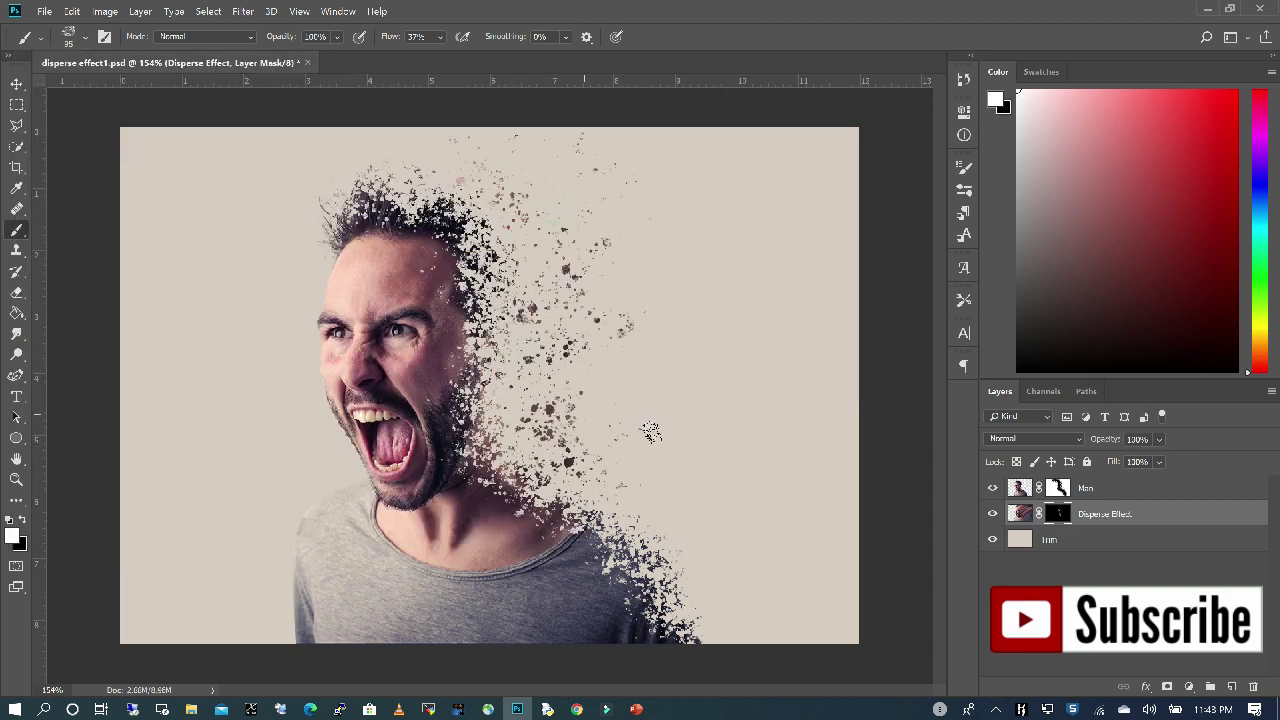
Step: Paint particle strokes above and right of the head out to the image's right edge
mouse_move(651, 431)
left_mouse_down()
mouse_move(667, 495)
mouse_move(658, 536)
mouse_move(609, 382)
mouse_move(677, 319)
mouse_move(682, 285)
mouse_move(695, 473)
mouse_move(713, 395)
mouse_move(681, 443)
mouse_move(716, 618)
mouse_move(599, 482)
mouse_move(502, 402)
mouse_move(512, 340)
mouse_move(519, 428)
mouse_move(658, 503)
left_mouse_up()
mouse_move(588, 258)
left_mouse_down()
mouse_move(607, 289)
mouse_move(599, 262)
mouse_move(517, 228)
mouse_move(534, 219)
mouse_move(648, 366)
mouse_move(651, 412)
mouse_move(632, 487)
left_mouse_up()
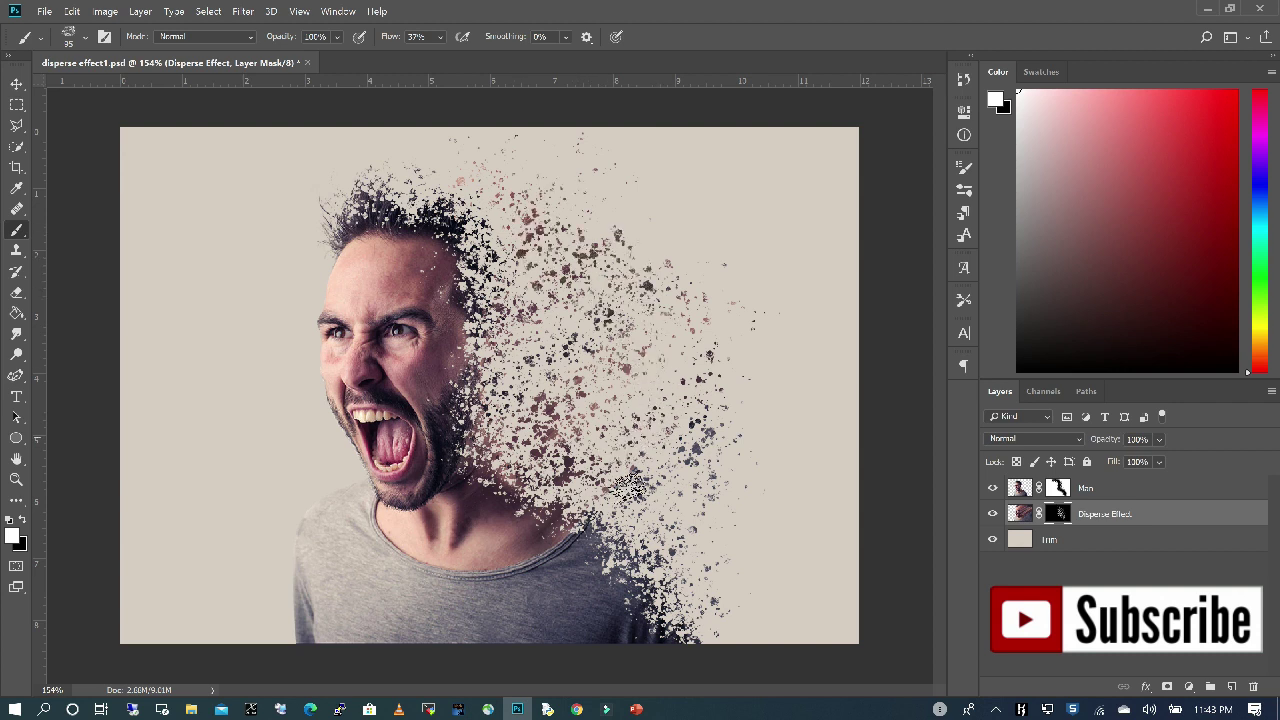
mouse_move(638, 352)
left_mouse_down()
mouse_move(669, 341)
mouse_move(817, 177)
left_mouse_up()
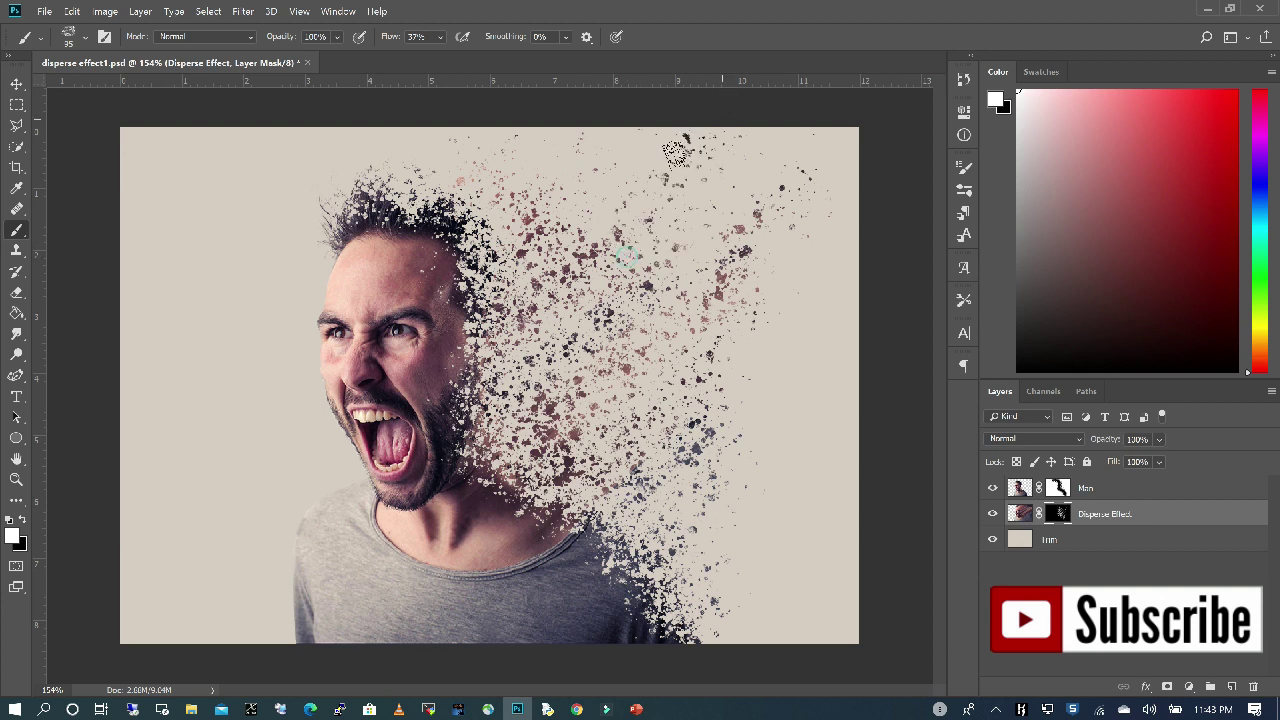
left_click_drag(585, 195, 598, 155)
left_click_drag(462, 150, 440, 175)
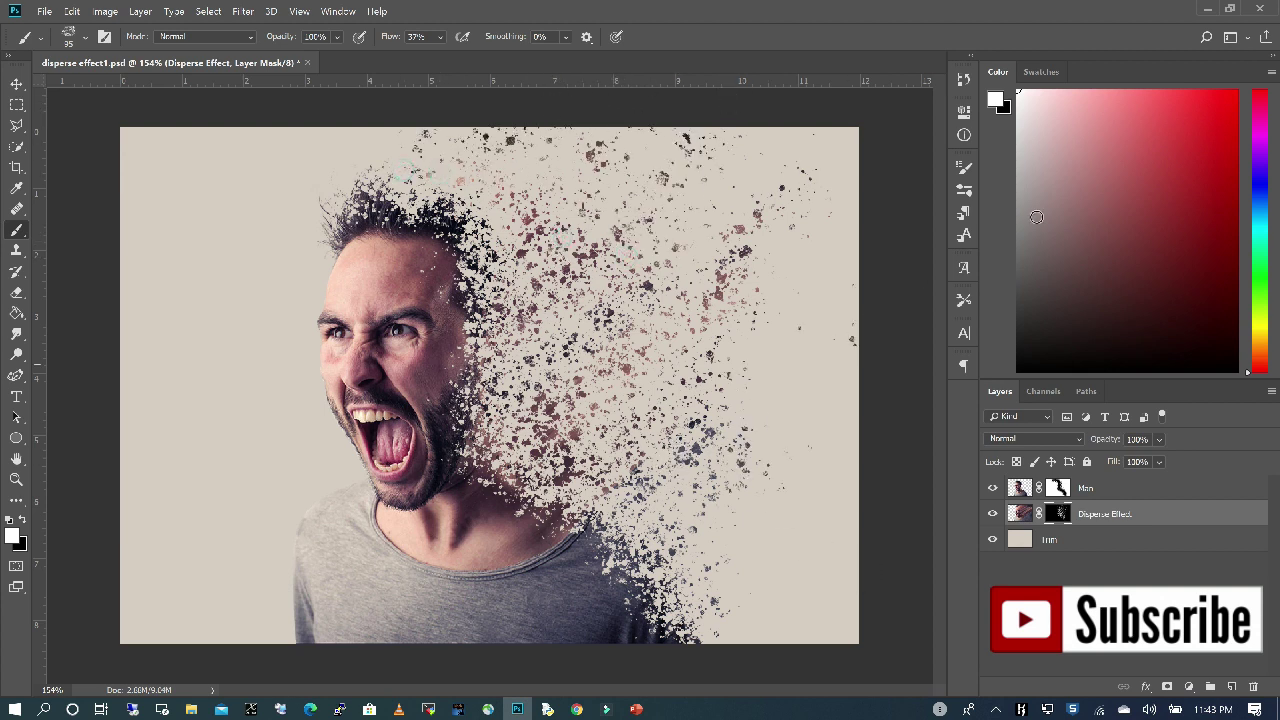
mouse_move(685, 357)
left_mouse_down()
mouse_move(857, 210)
mouse_move(665, 213)
mouse_move(797, 145)
left_mouse_up()
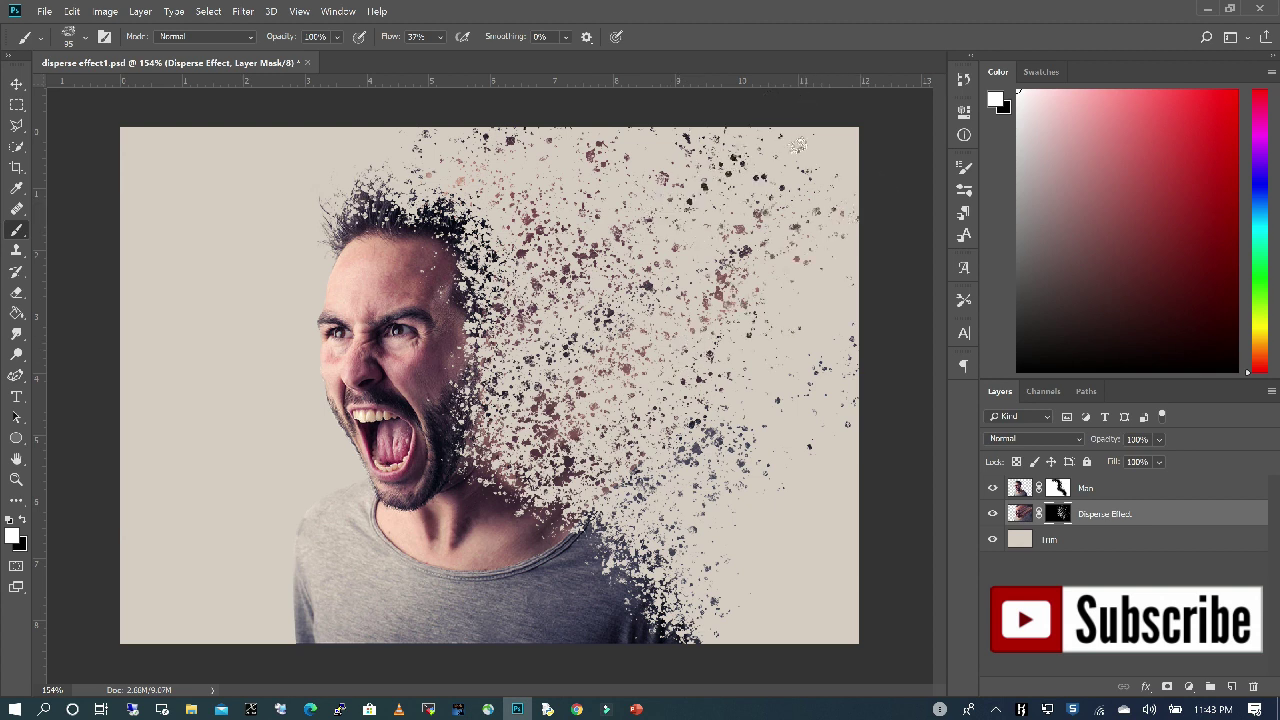
left_click_drag(845, 258, 680, 521)
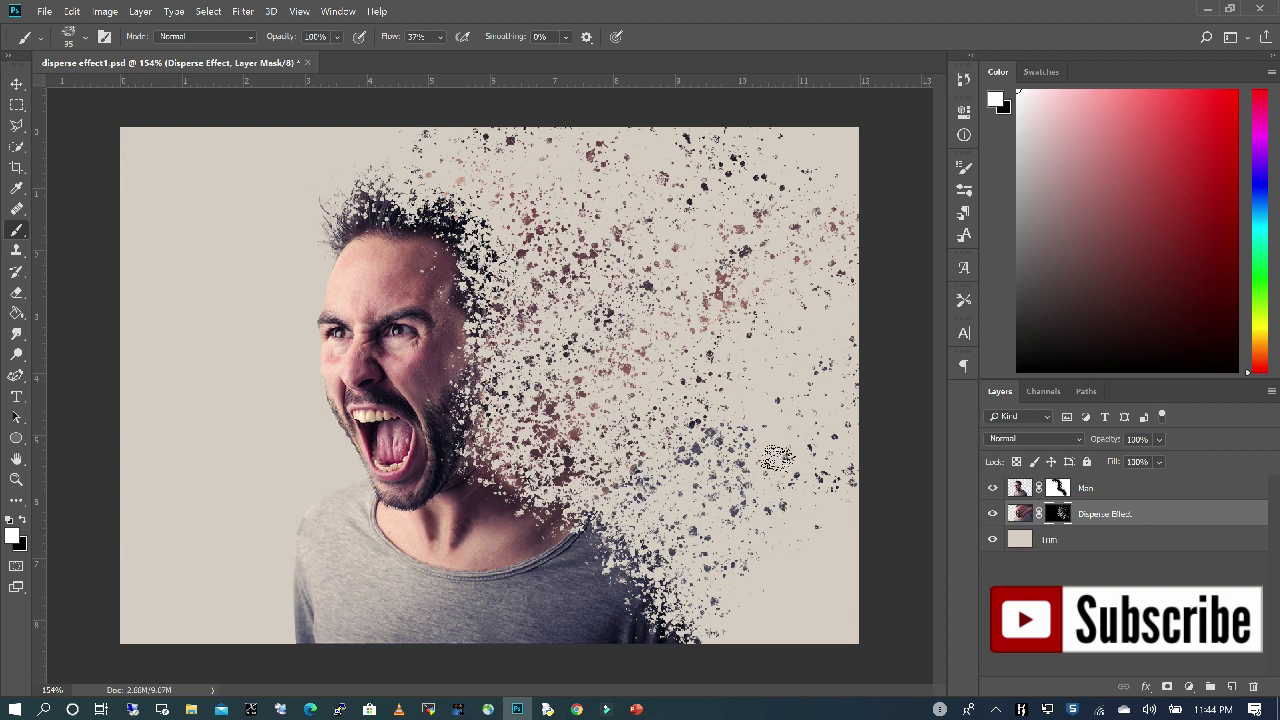
left_click_drag(782, 342, 728, 547)
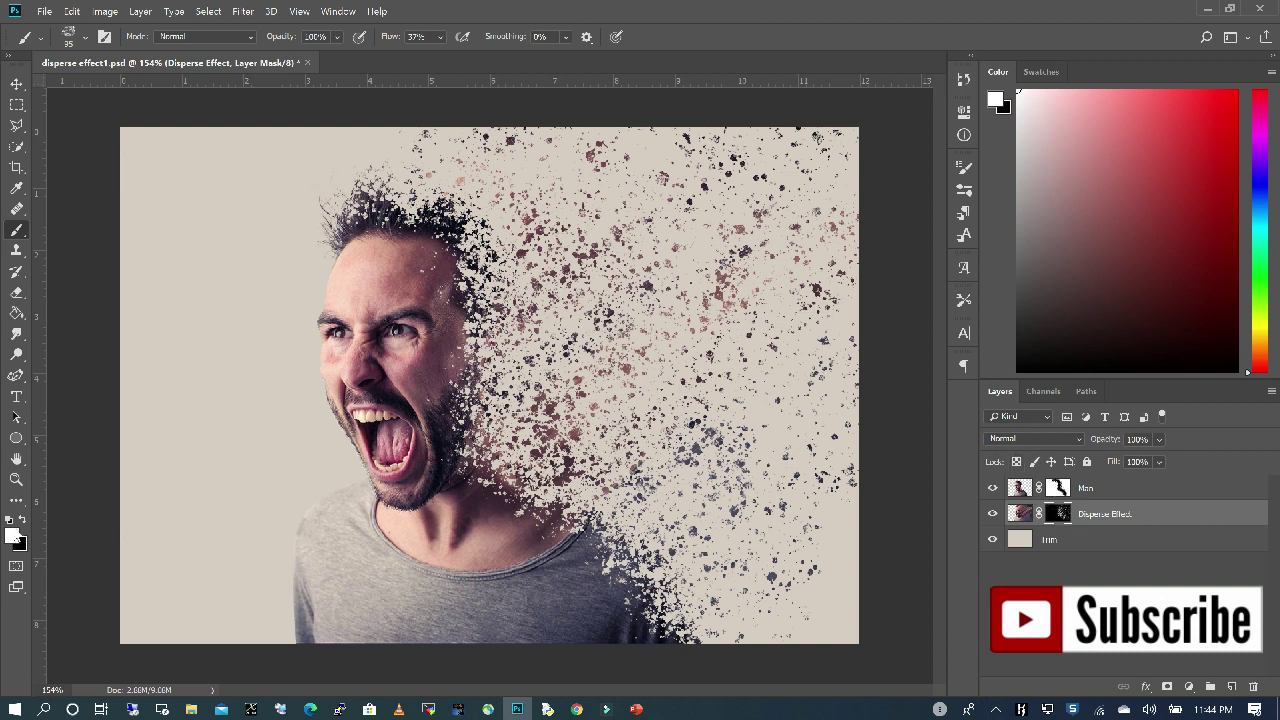
left_click(24, 521)
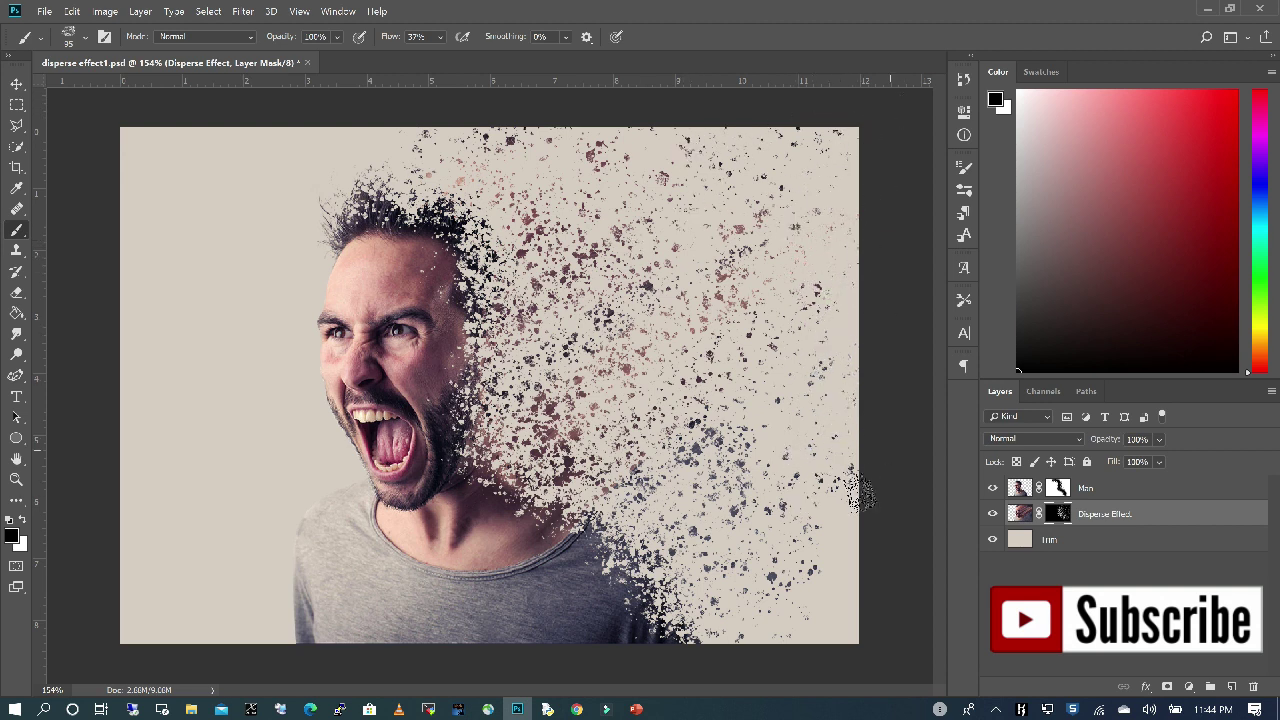
Step: Reset the painting colour and step between layers with the Alt+[ / Alt+] shortcuts
key("x")
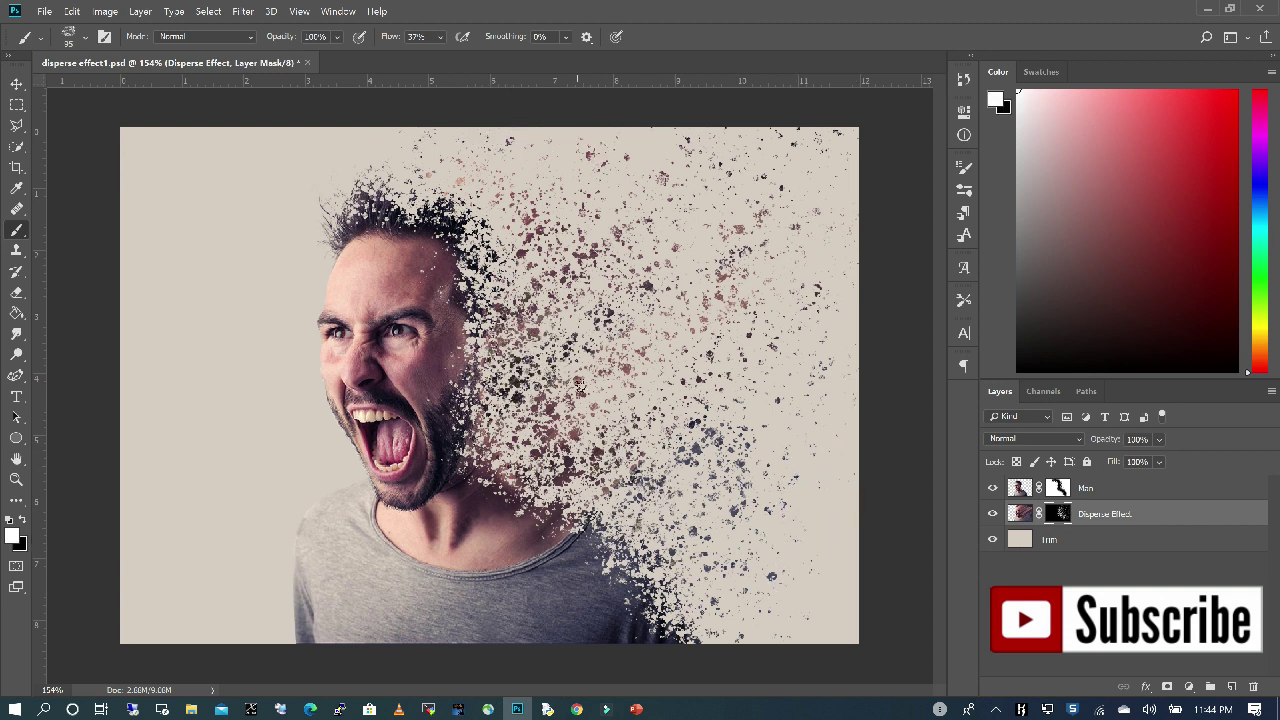
key("alt+]")
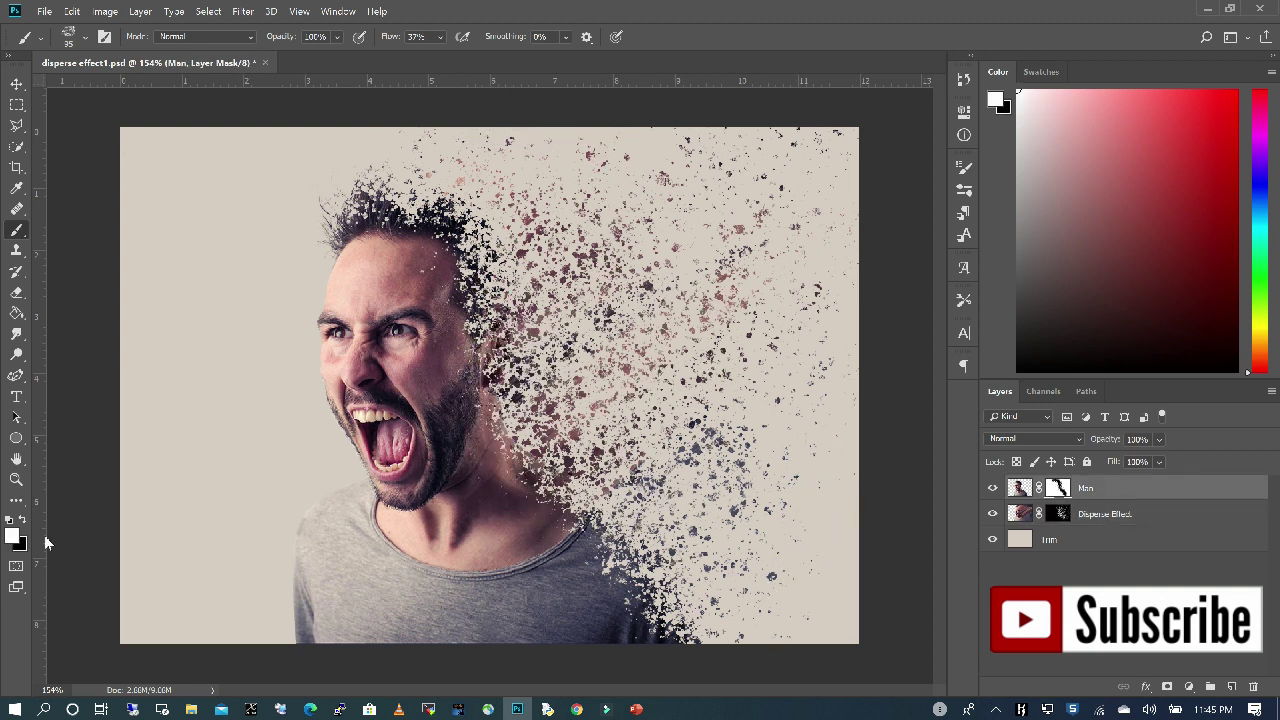
key("x")
key("x")
key("ctrl+g")
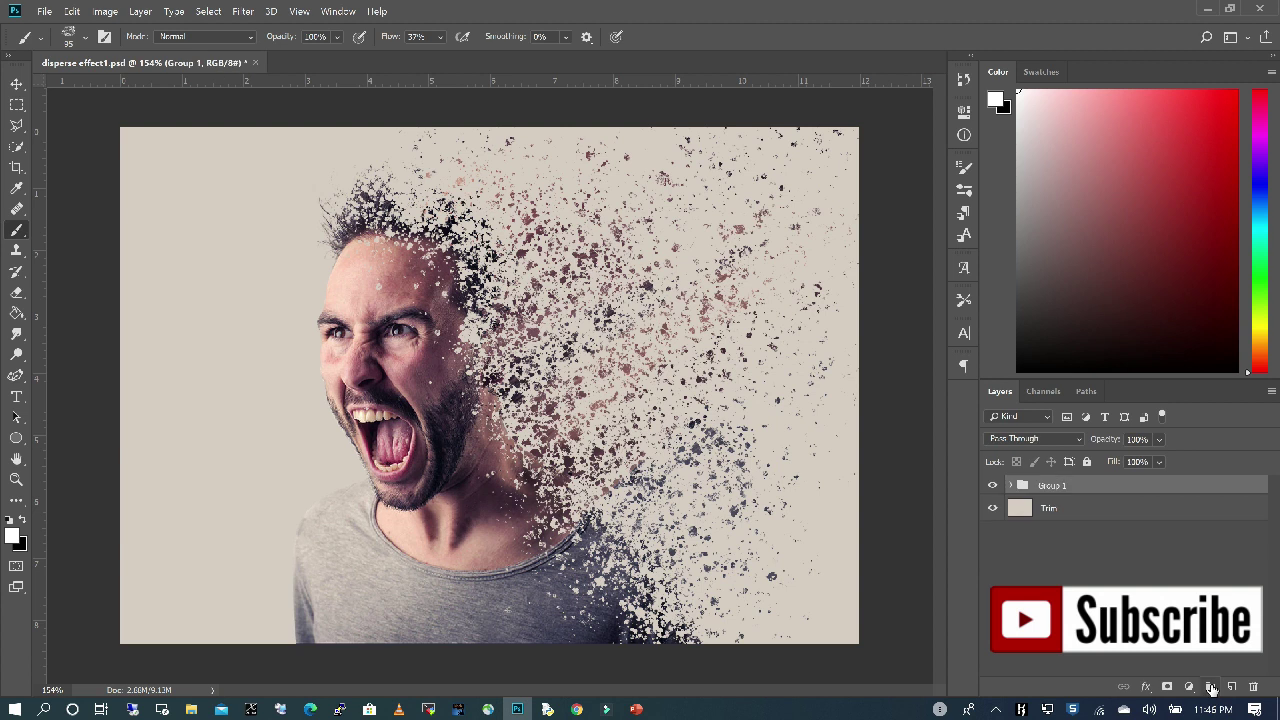
key("alt+[")
key("x")
key("x")
key("x")
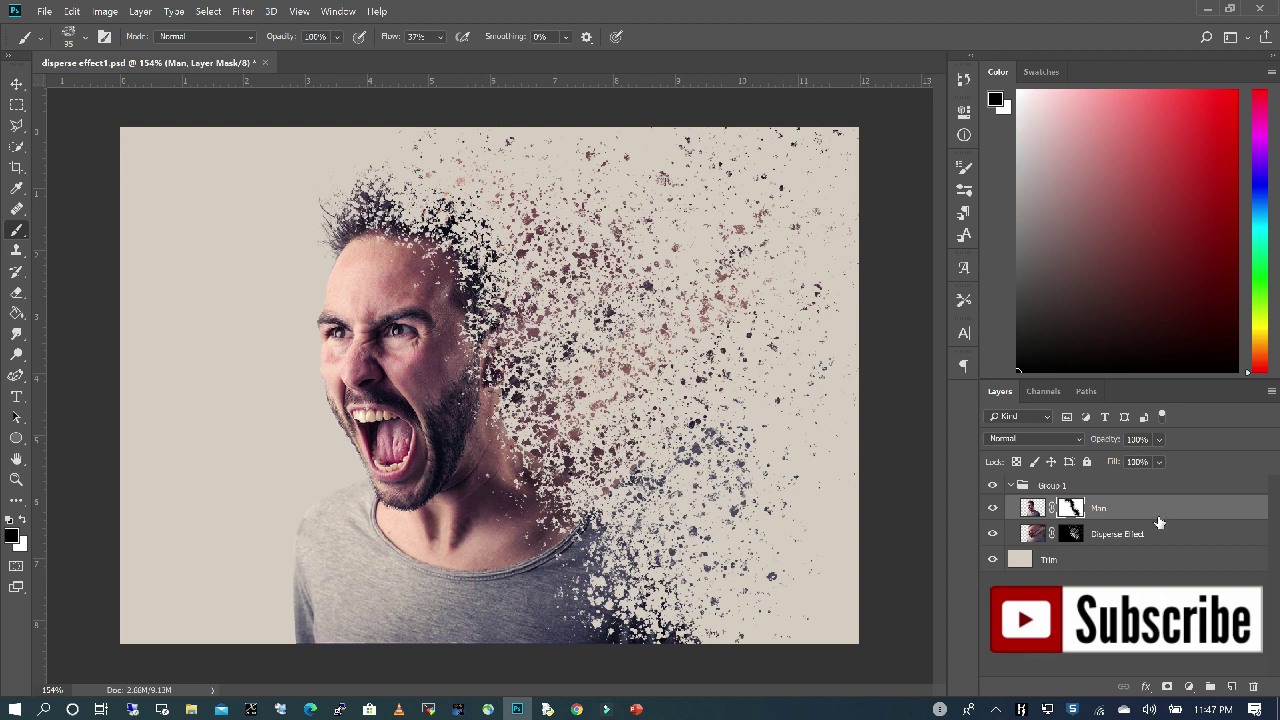
Step: Group Man and Disperse Effect as Group 1, then stamp a merged Layer 1 above
left_click(1128, 535, "shift")
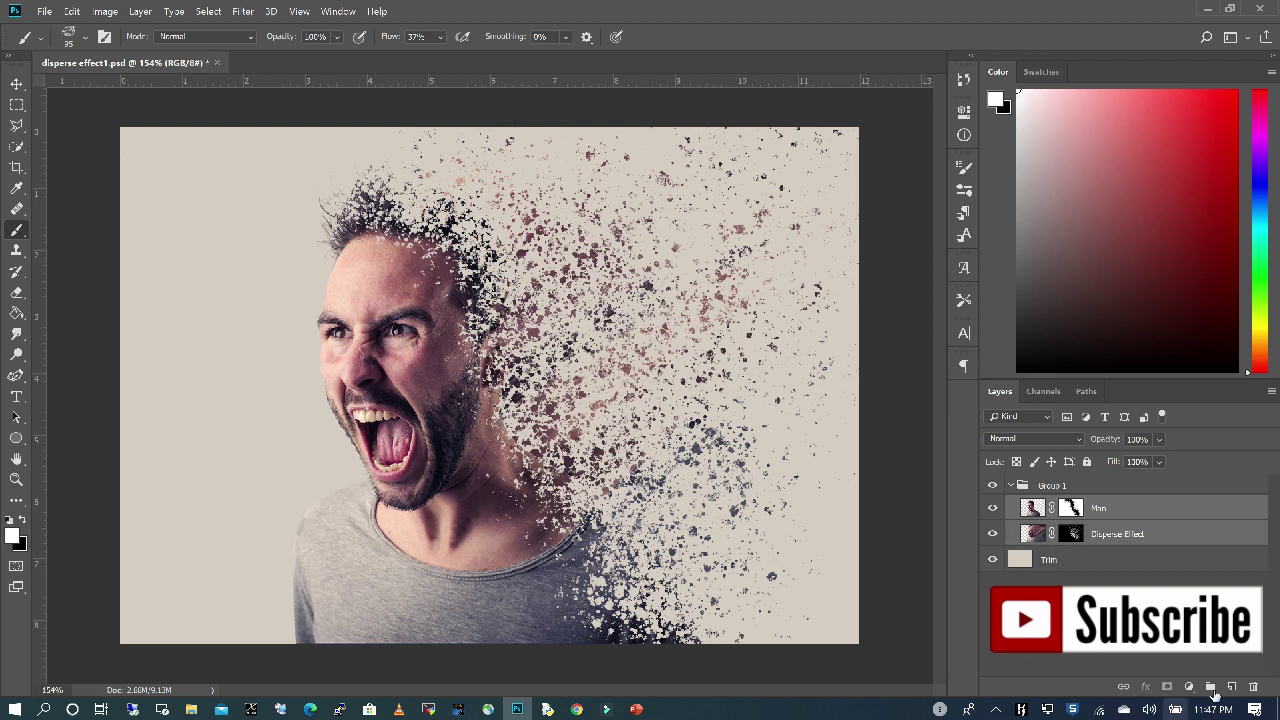
left_click(1210, 690)
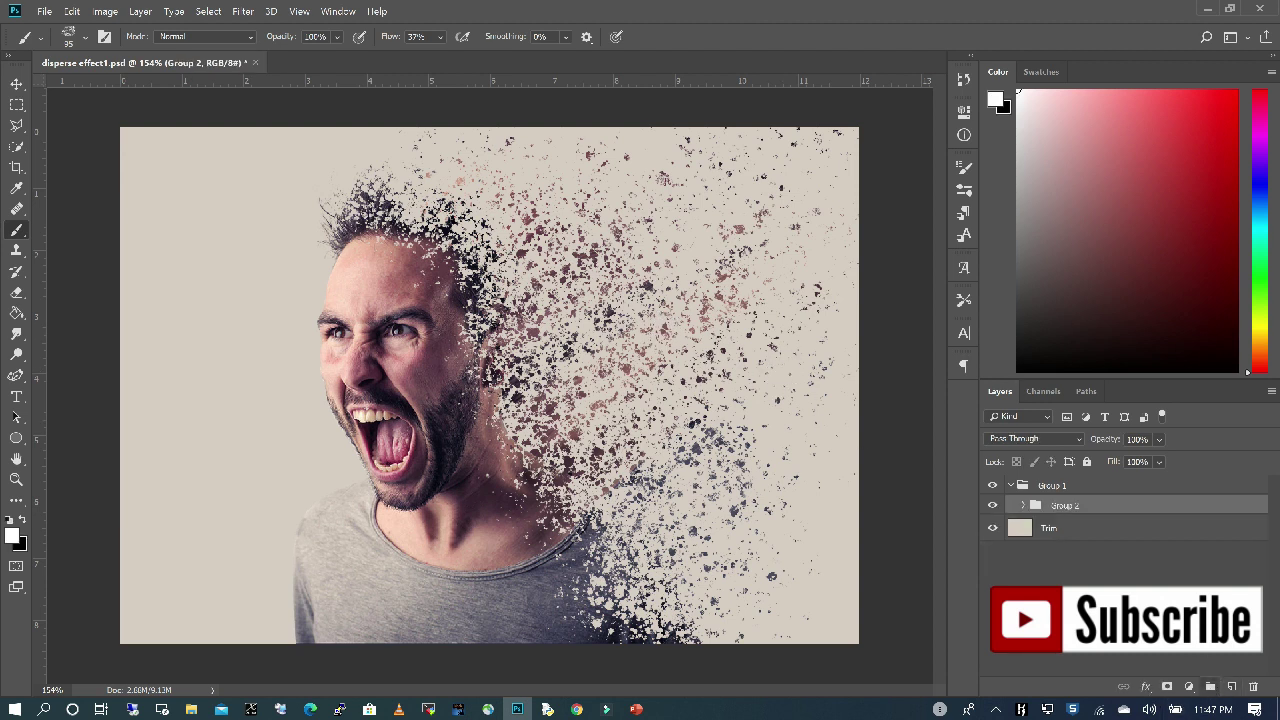
left_click(1013, 488)
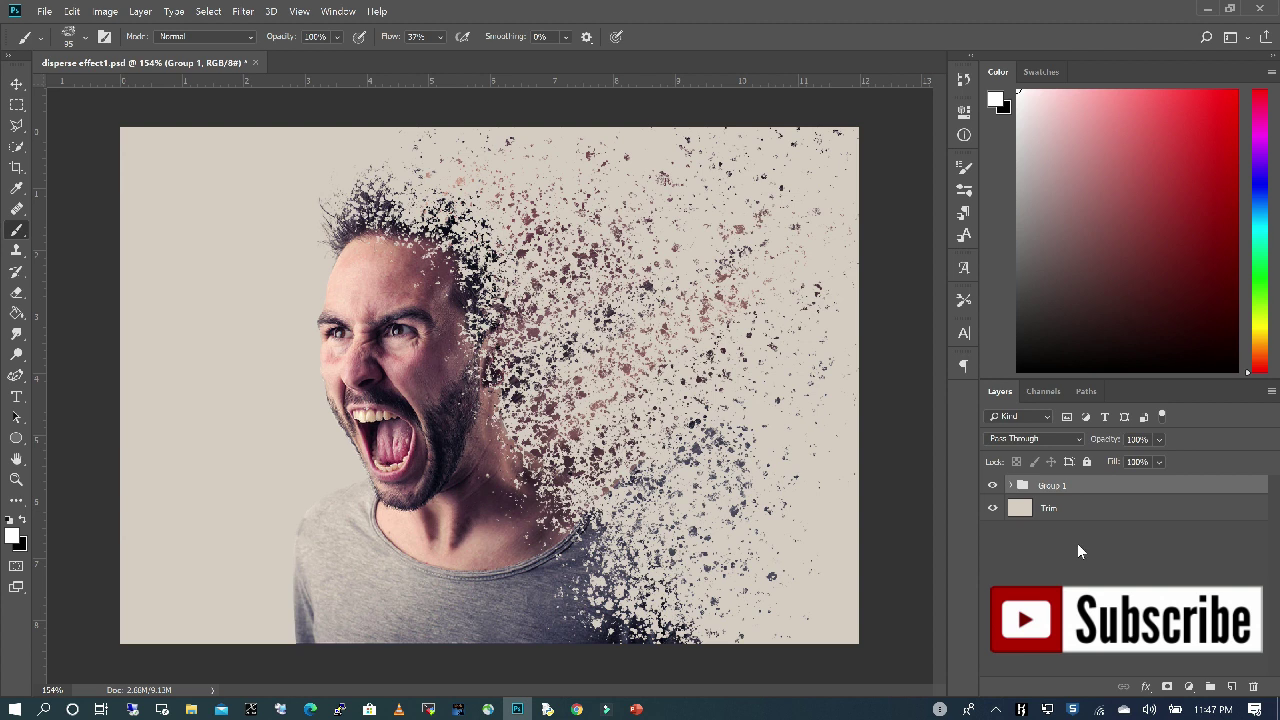
key("ctrl+shift+alt+e")
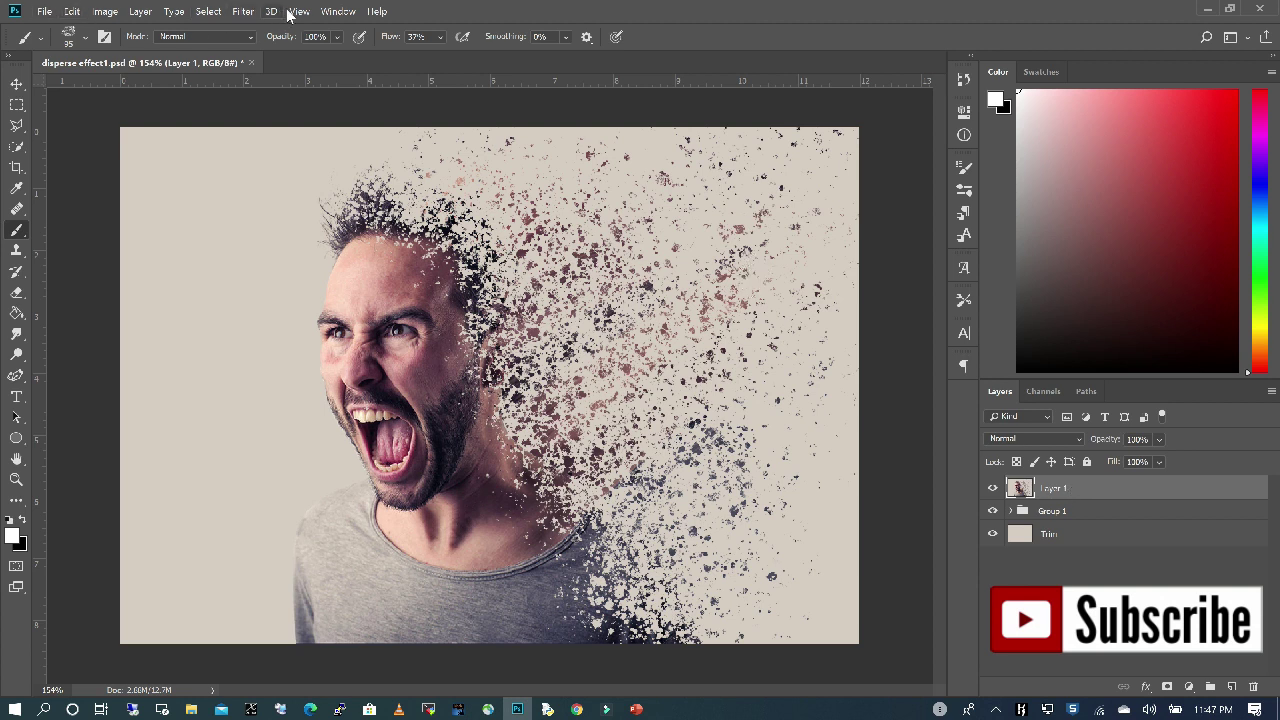
Step: Grade Layer 1 in Camera Raw: Contrast +36, Shadows +23, Blacks -23, Dehaze +20
left_click(243, 12)
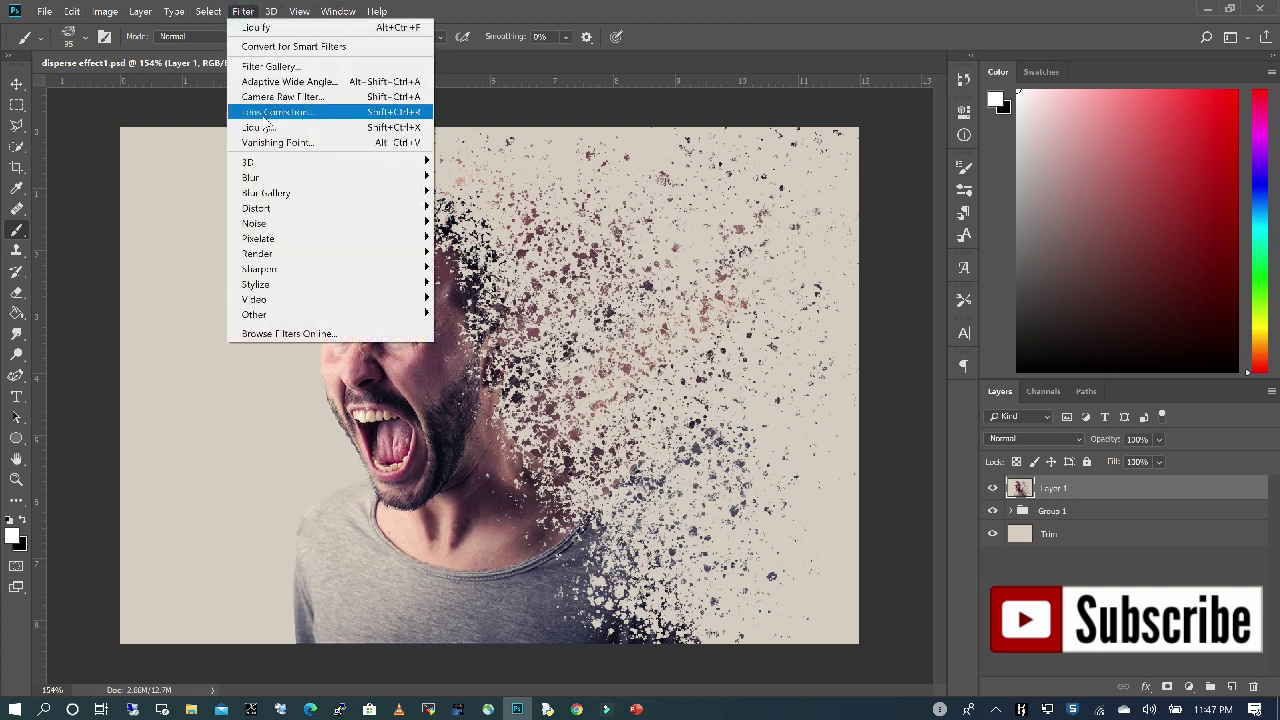
left_click(287, 97)
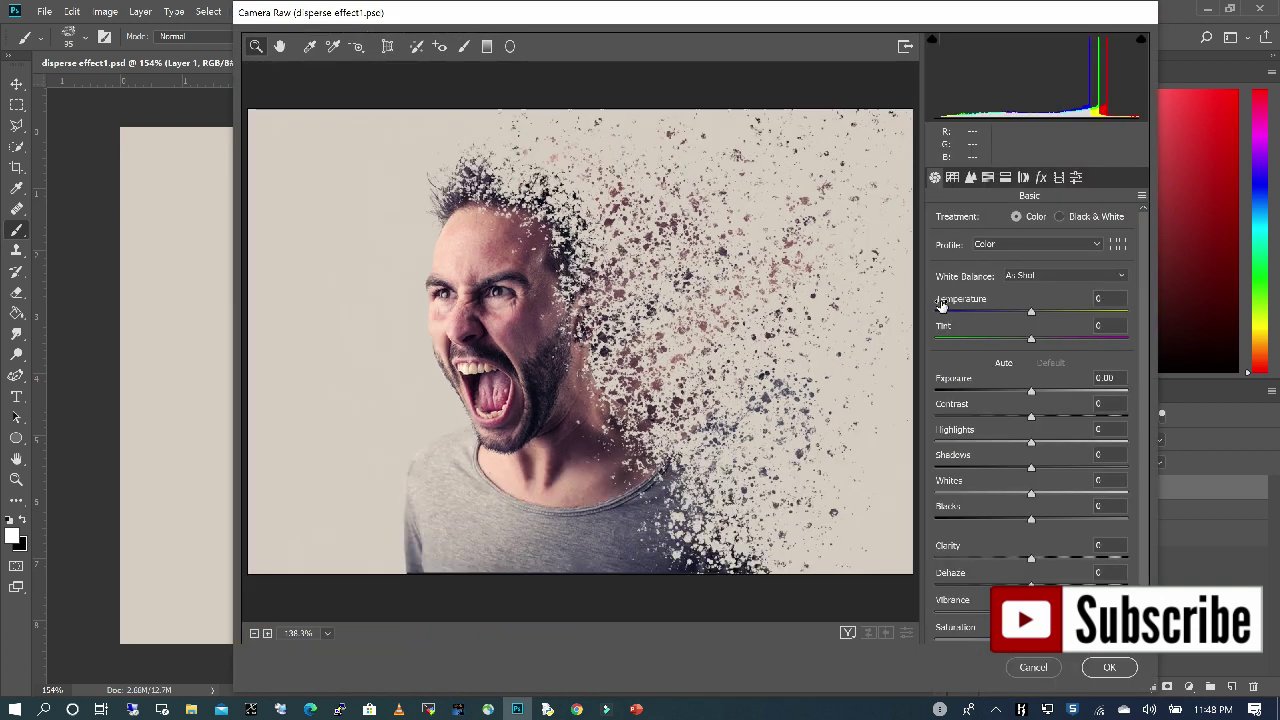
left_click_drag(1029, 447, 1053, 467)
left_click_drag(1031, 493, 1027, 493)
left_click_drag(1031, 519, 1040, 558)
left_click_drag(1031, 584, 1050, 584)
left_click_drag(1040, 441, 1027, 442)
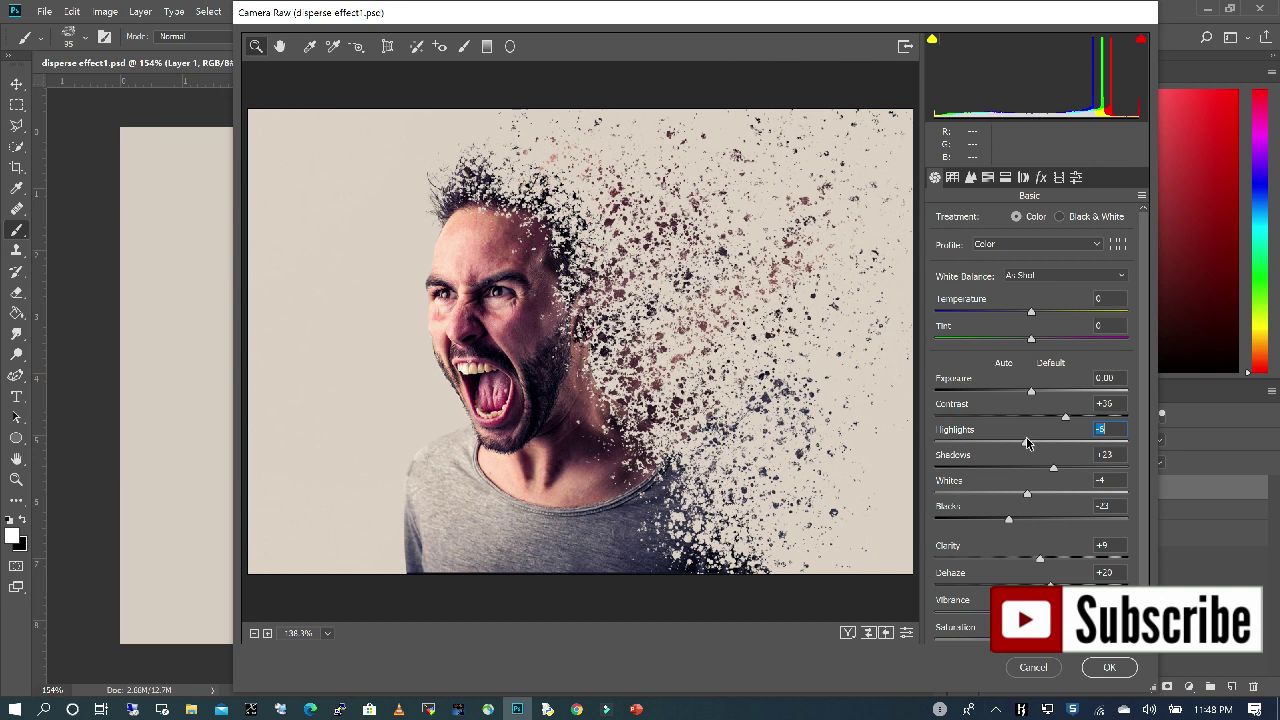
left_click(1112, 667)
key("v")
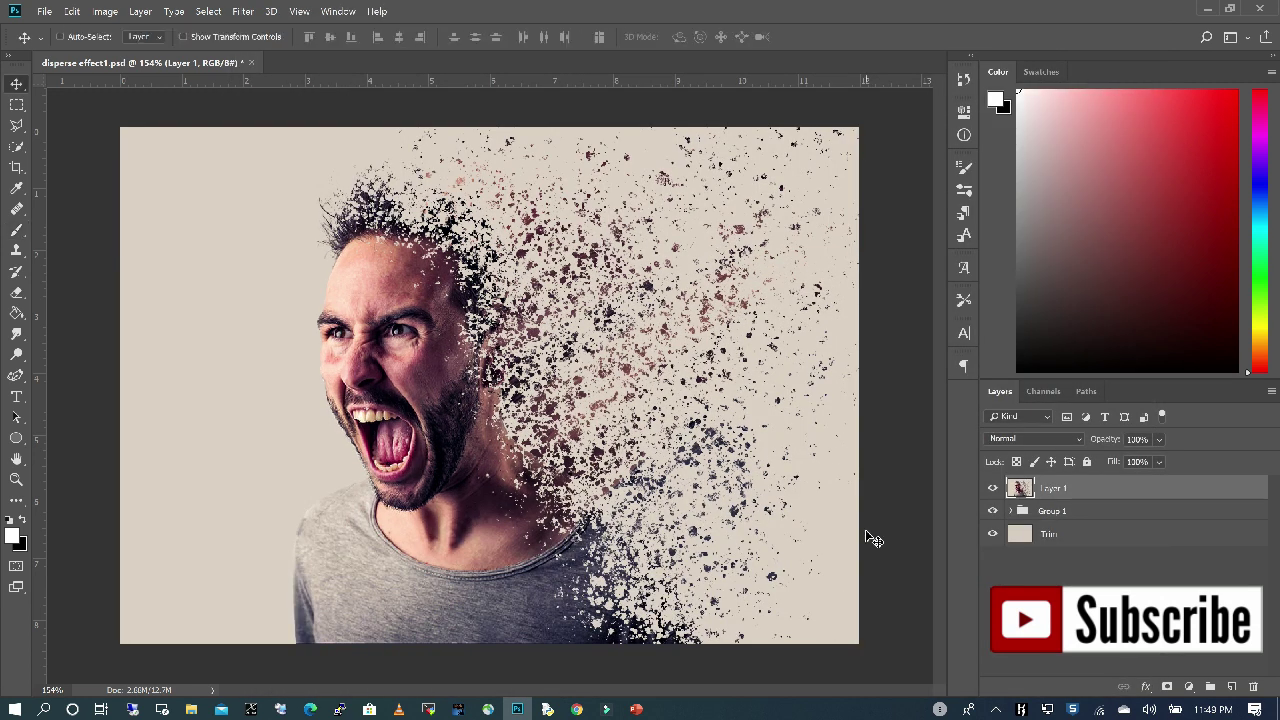